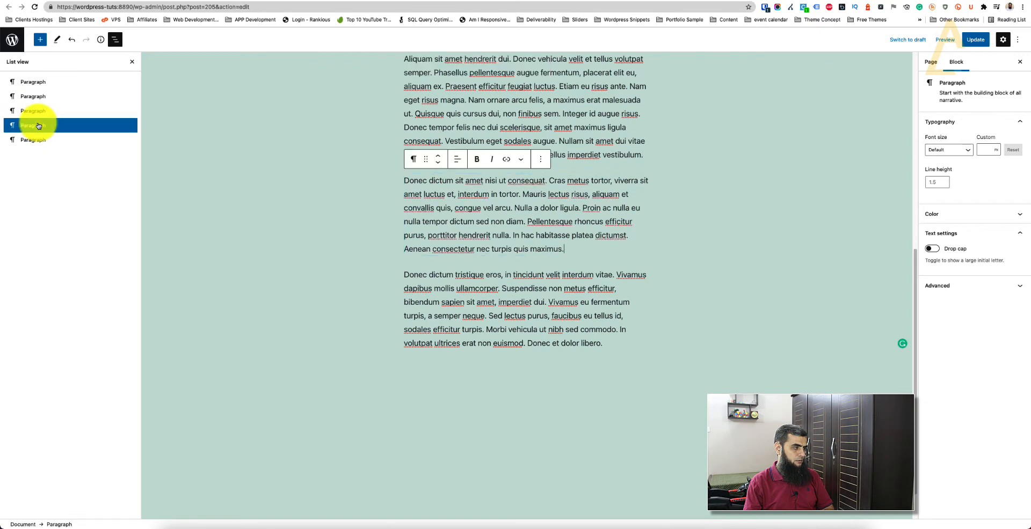
Step: Insert an Image block after the last paragraph, using the road and mountain sunset photo from the media library
click(33, 140)
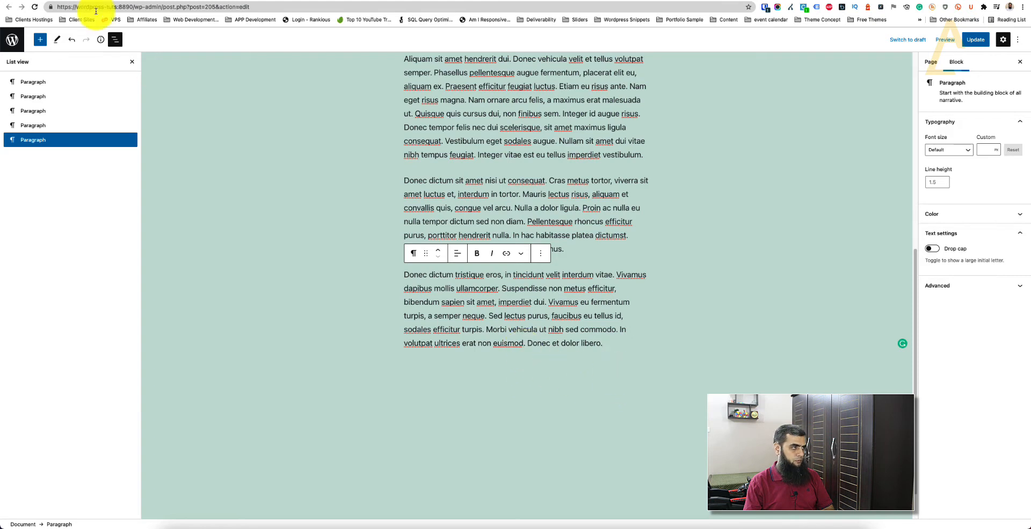
click(40, 39)
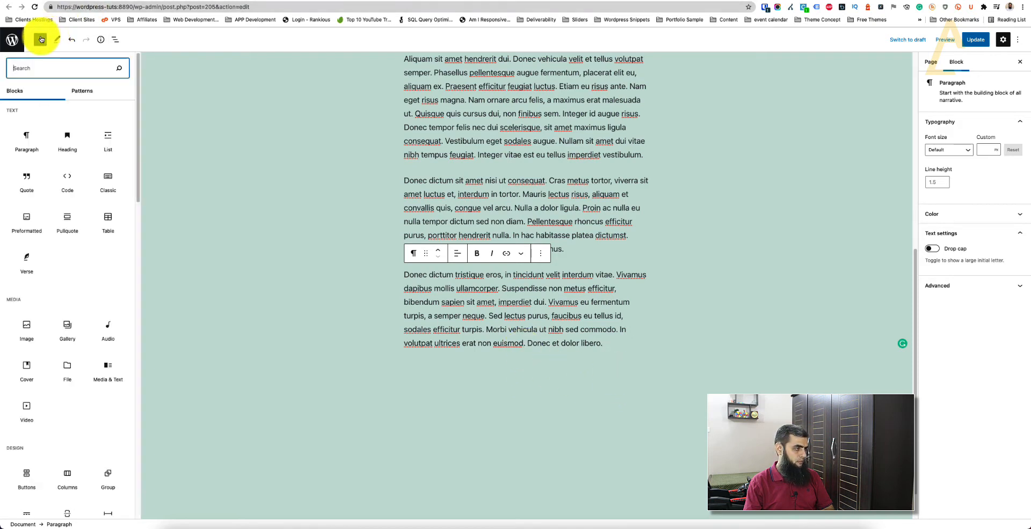
text(image)
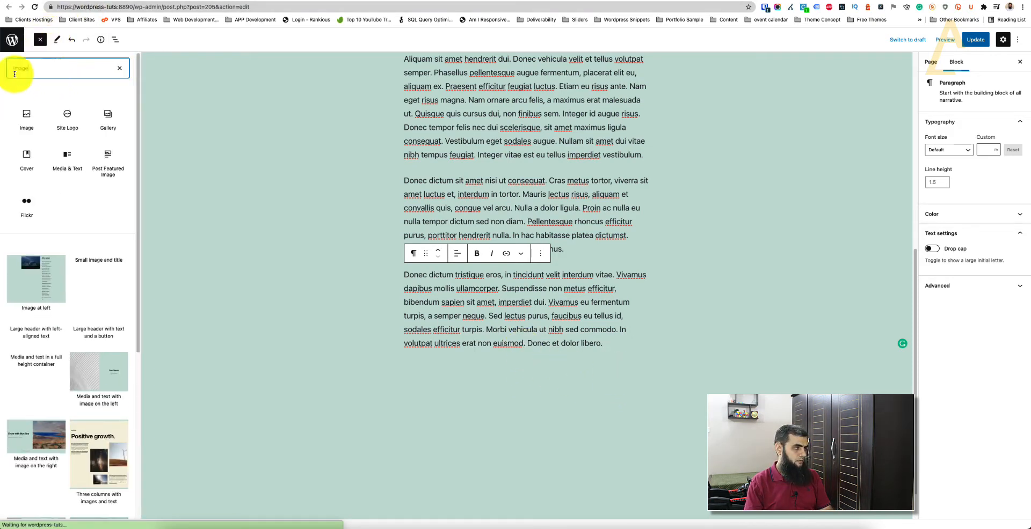
click(24, 113)
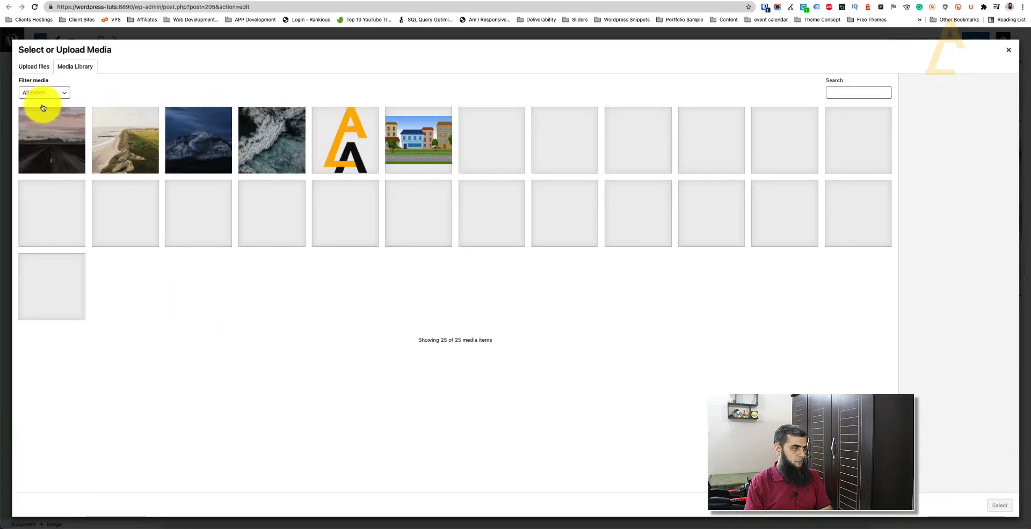
click(24, 131)
click(999, 505)
scroll(477, 349, up, 5)
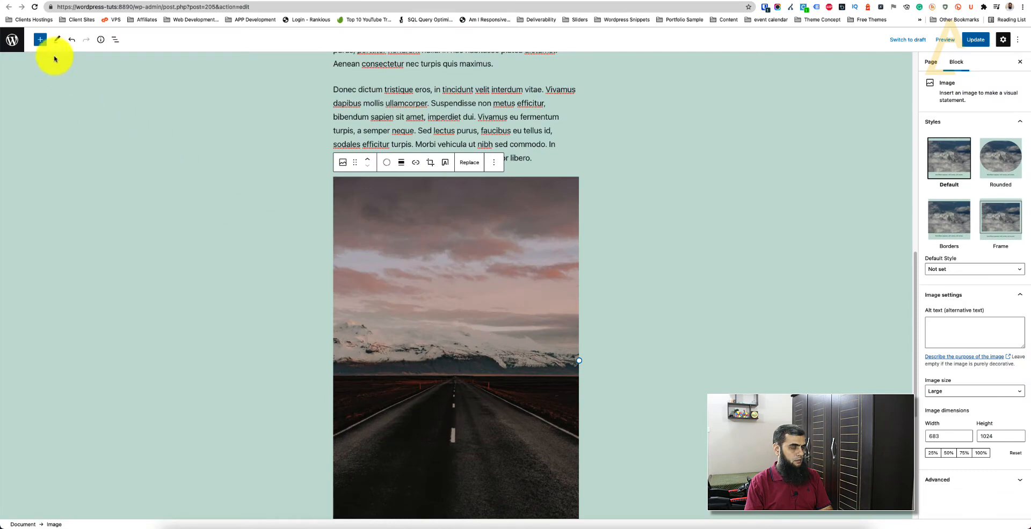
Step: Examine the page's block structure in the list view by selecting the image and several paragraphs and comparing them with the page content
click(222, 219)
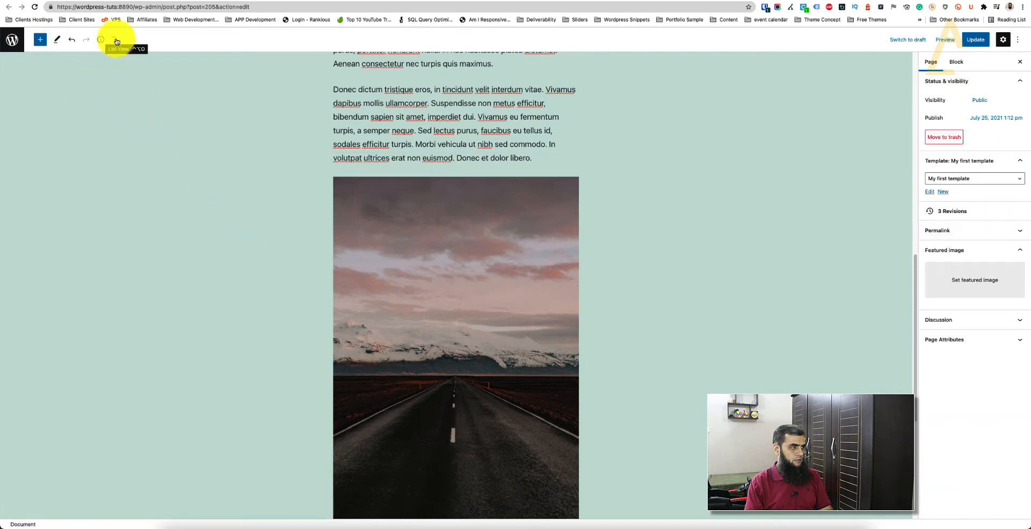
click(115, 40)
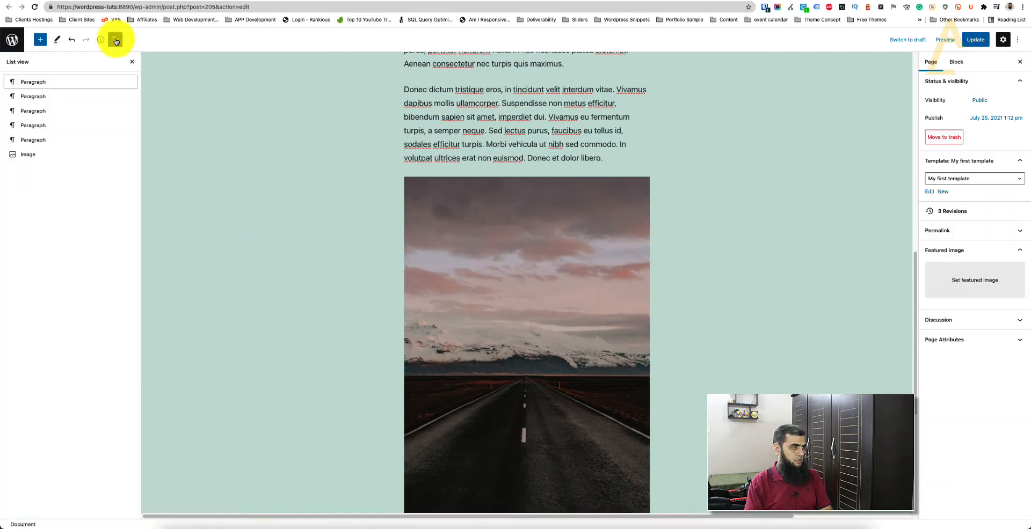
click(26, 156)
click(36, 96)
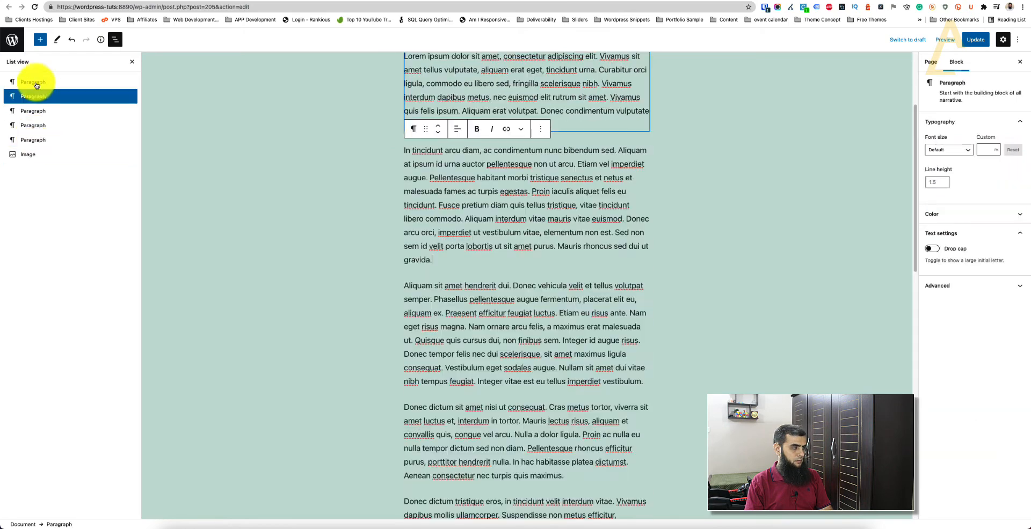
click(35, 83)
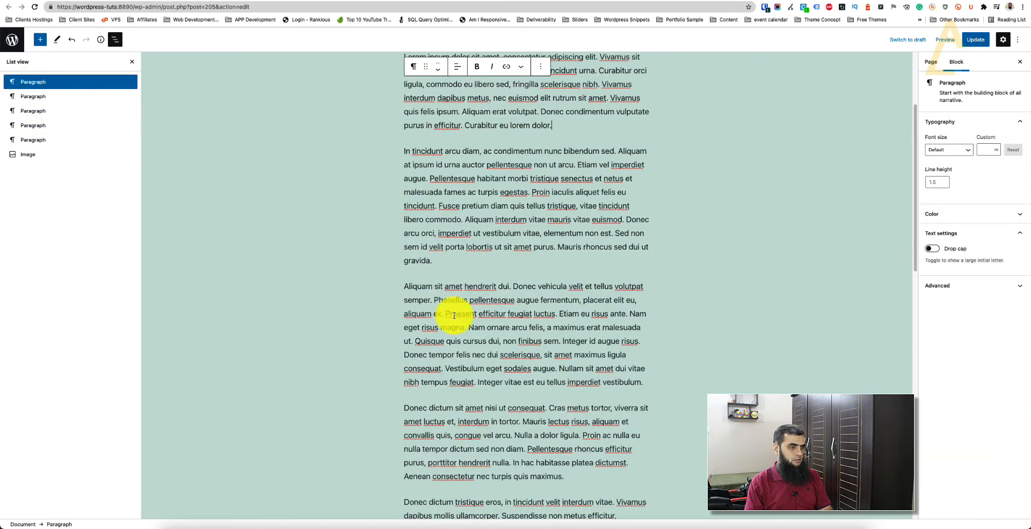
click(572, 369)
scroll(464, 347, down, 3)
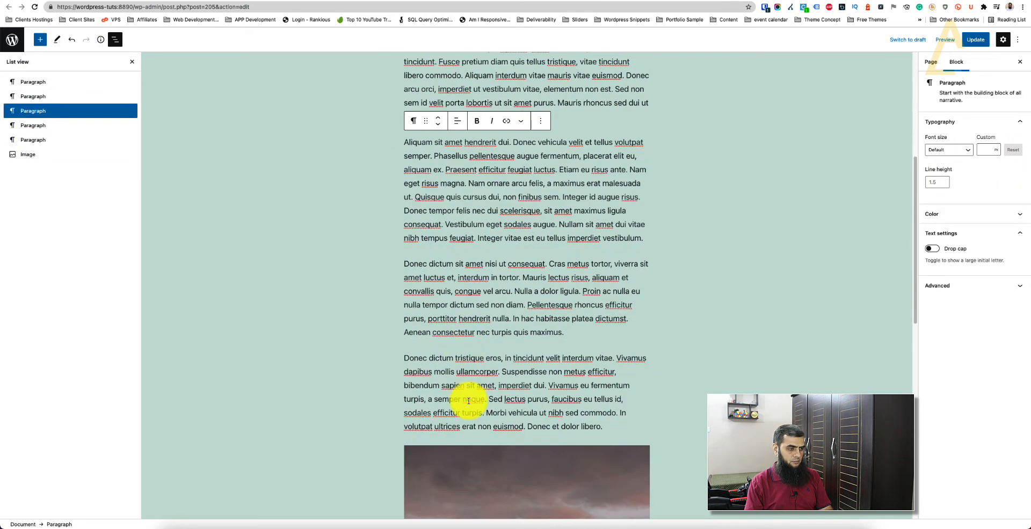
click(478, 467)
scroll(692, 428, down, 5)
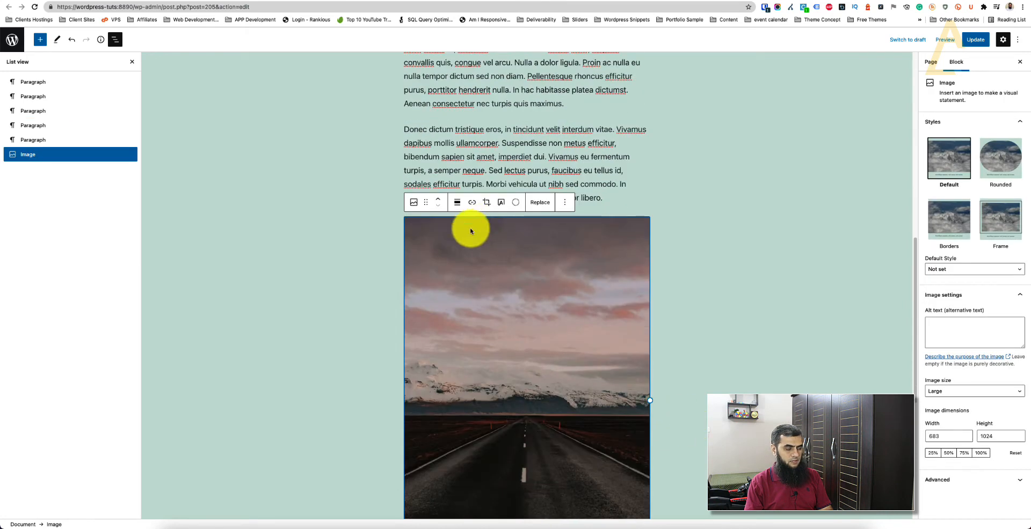
scroll(661, 363, down, 4)
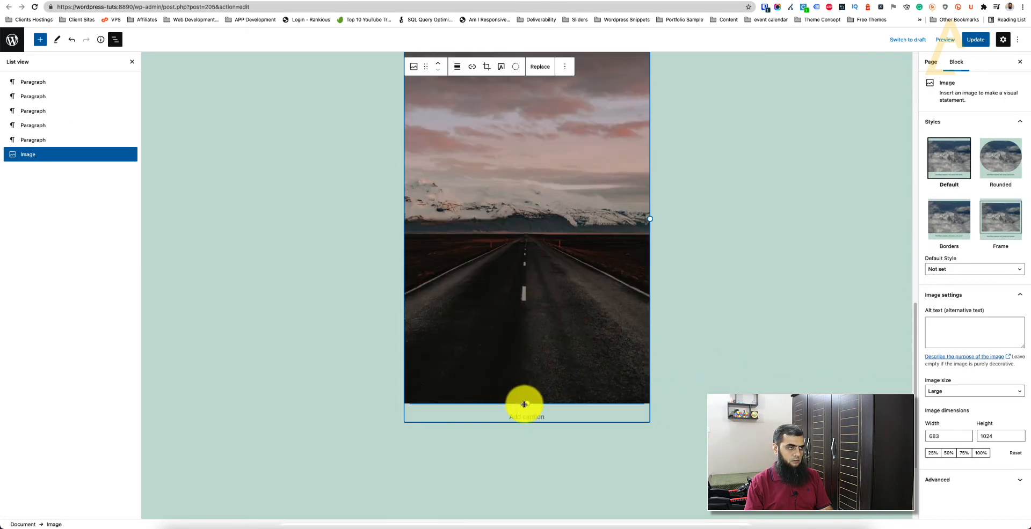
scroll(507, 353, up, 4)
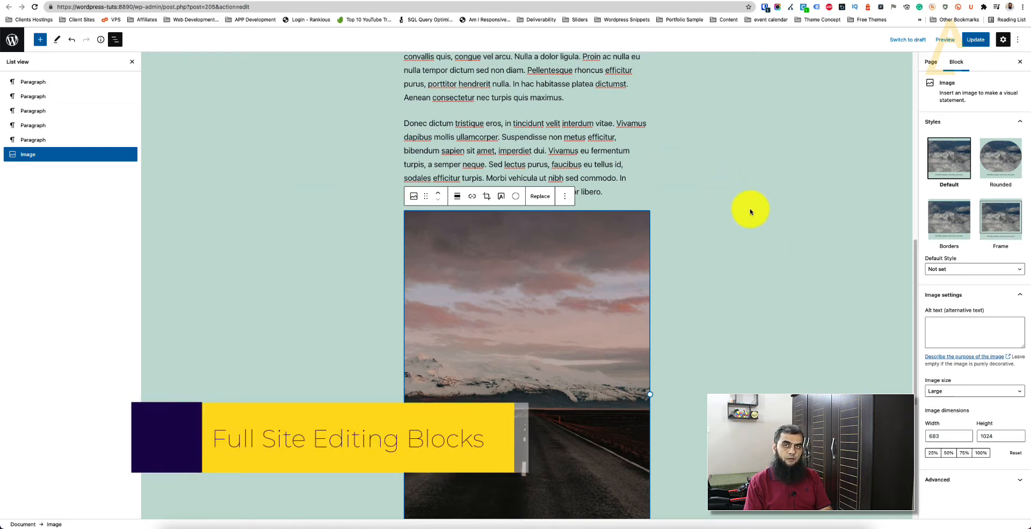
scroll(306, 295, up, 5)
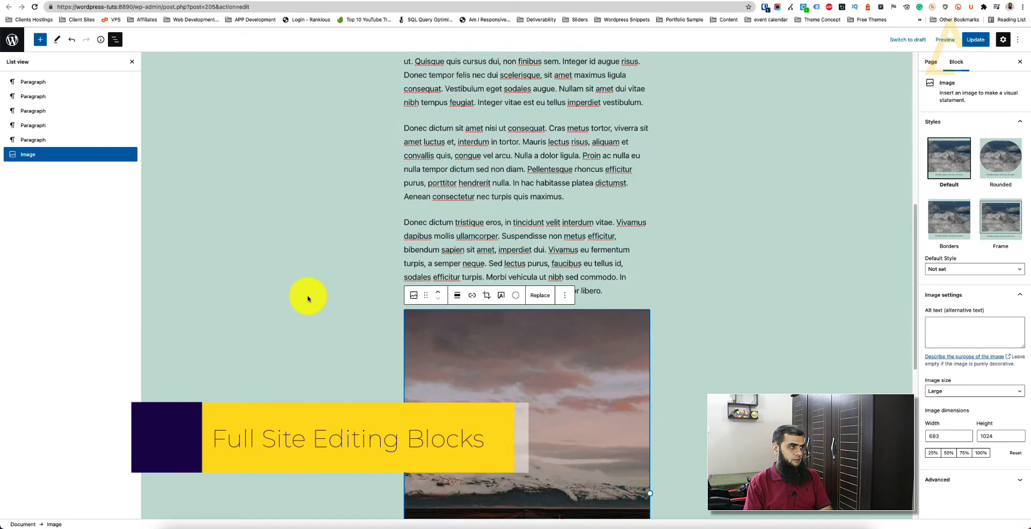
Step: Add a Site Logo block below the road image and assign the orange and black letter logo from the media library
click(39, 42)
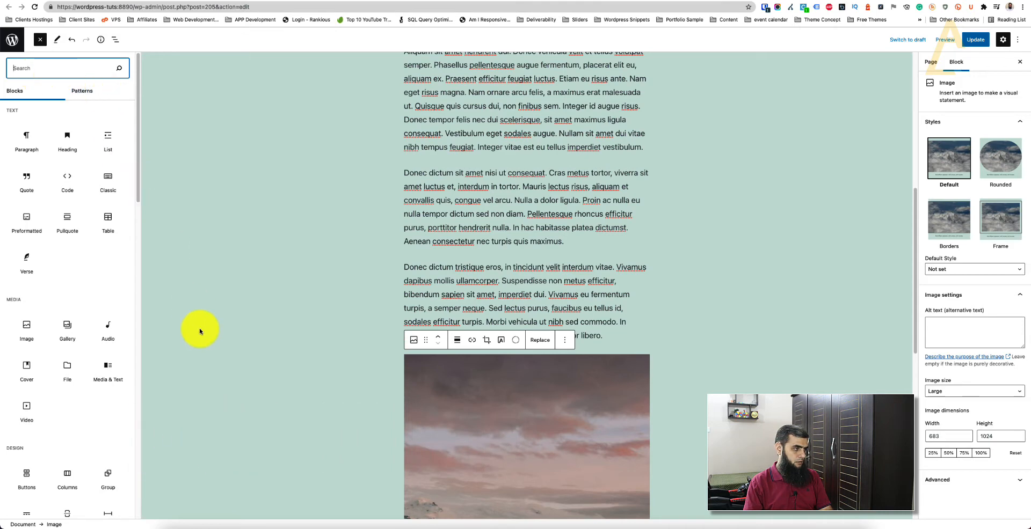
scroll(665, 359, down, 5)
click(527, 483)
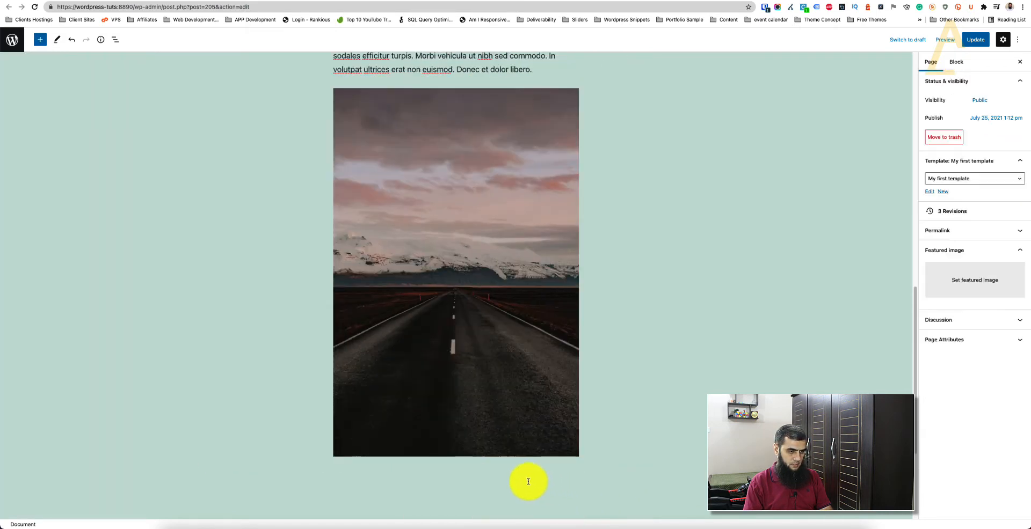
click(526, 488)
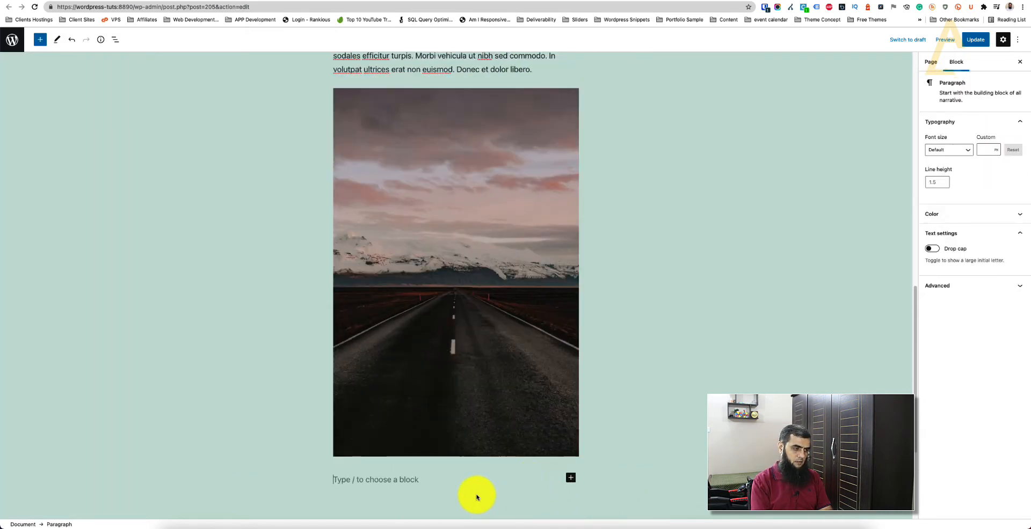
text(/site)
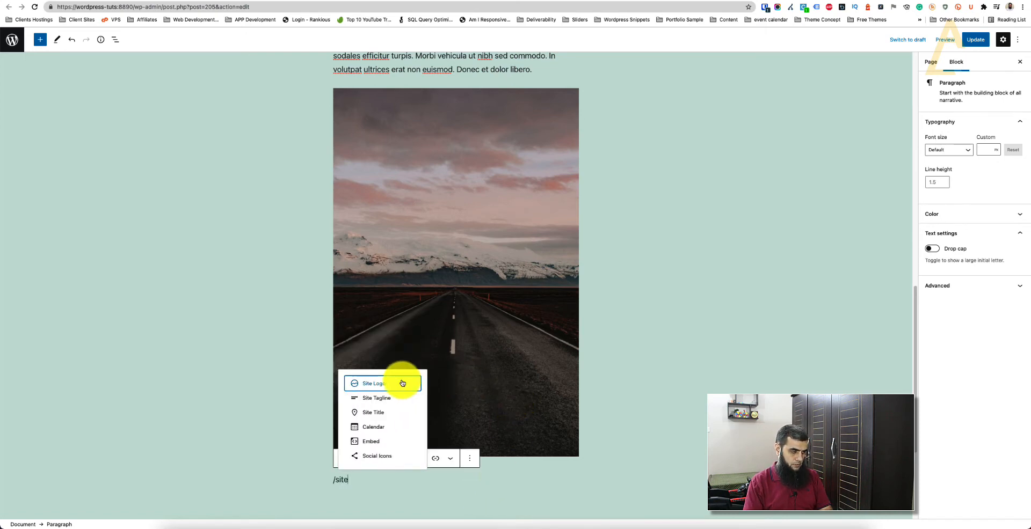
click(376, 387)
scroll(494, 425, down, 2)
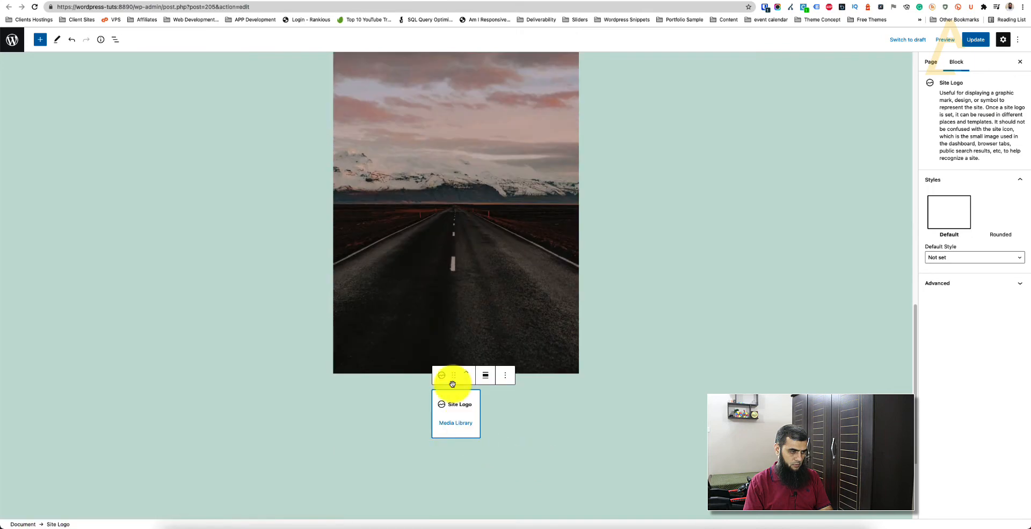
click(455, 424)
click(345, 151)
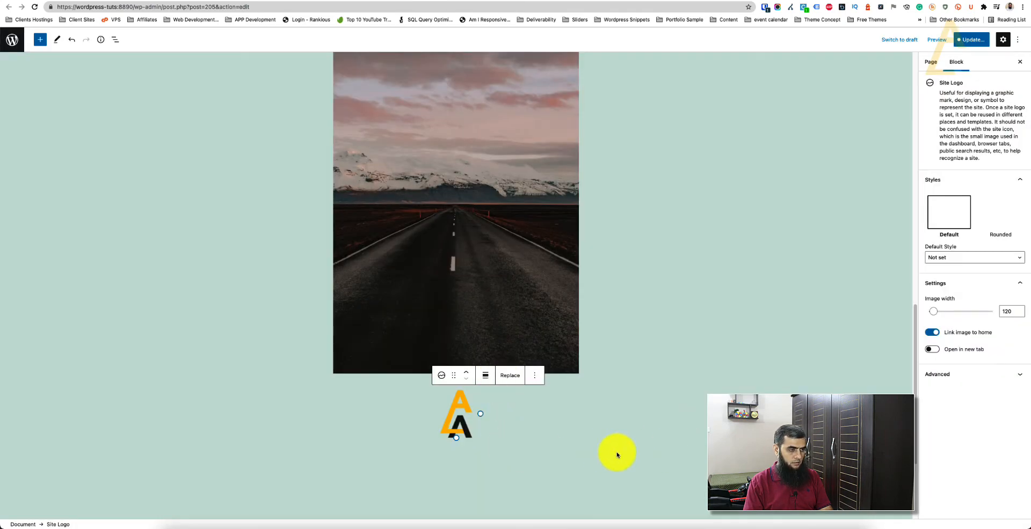
Step: Add a Site Title block directly below the site logo
scroll(538, 432, down, 4)
click(465, 356)
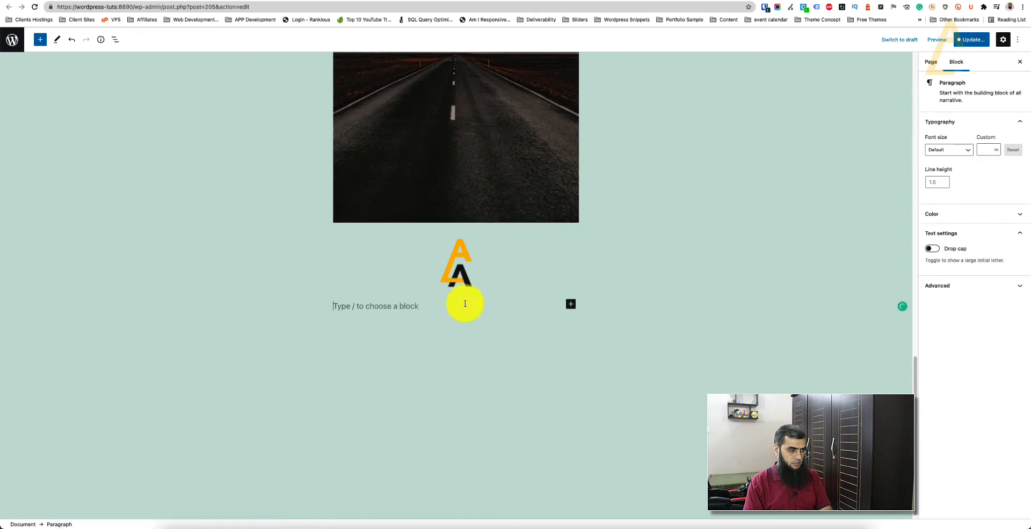
text(/site)
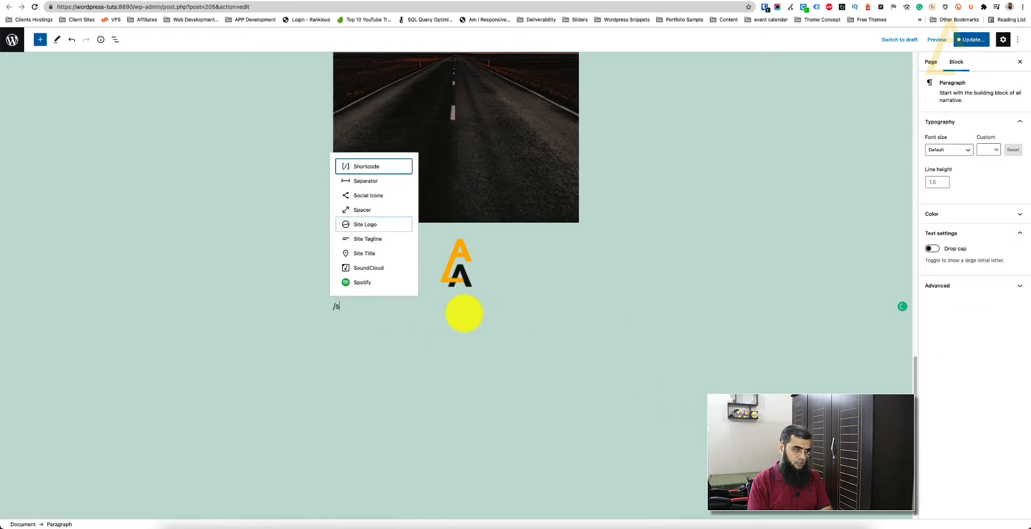
click(376, 239)
key(Return)
click(389, 327)
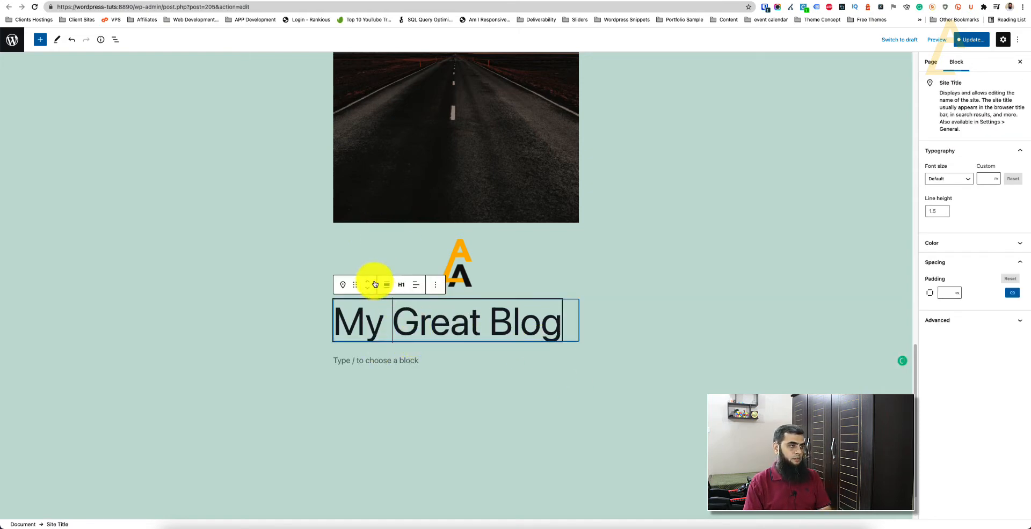
Step: Move the Site Title block up past the logo, image and paragraphs to the start of the page content
click(479, 390)
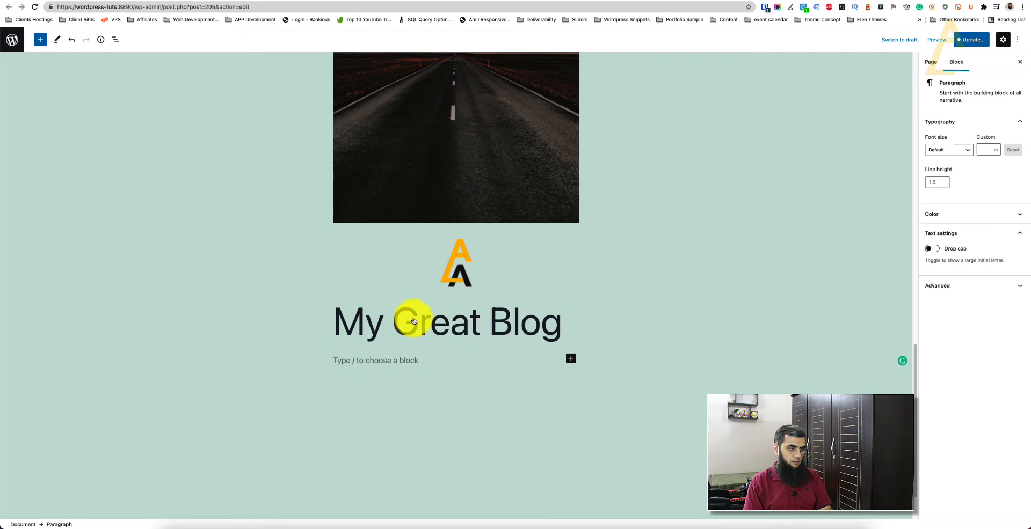
click(413, 319)
scroll(674, 382, up, 4)
scroll(673, 383, up, 8)
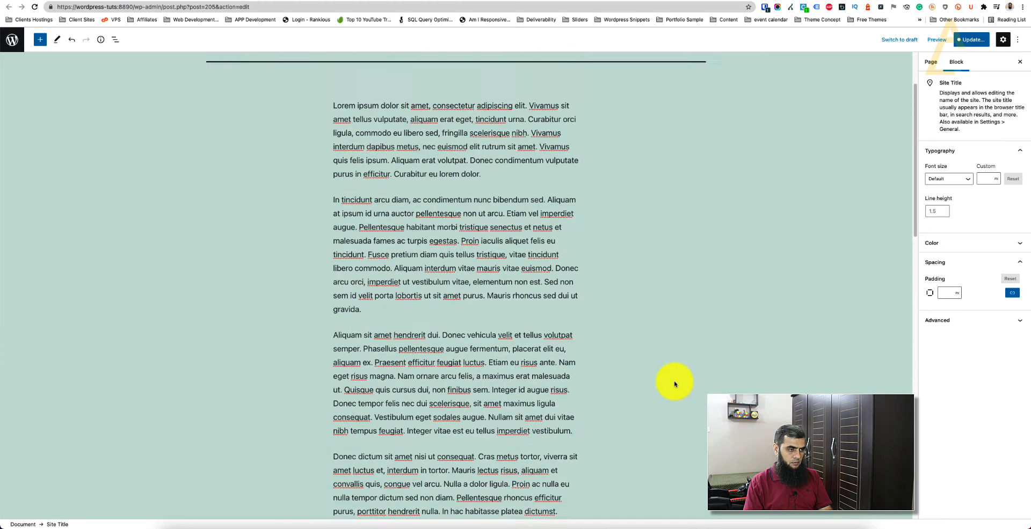
scroll(674, 384, down, 14)
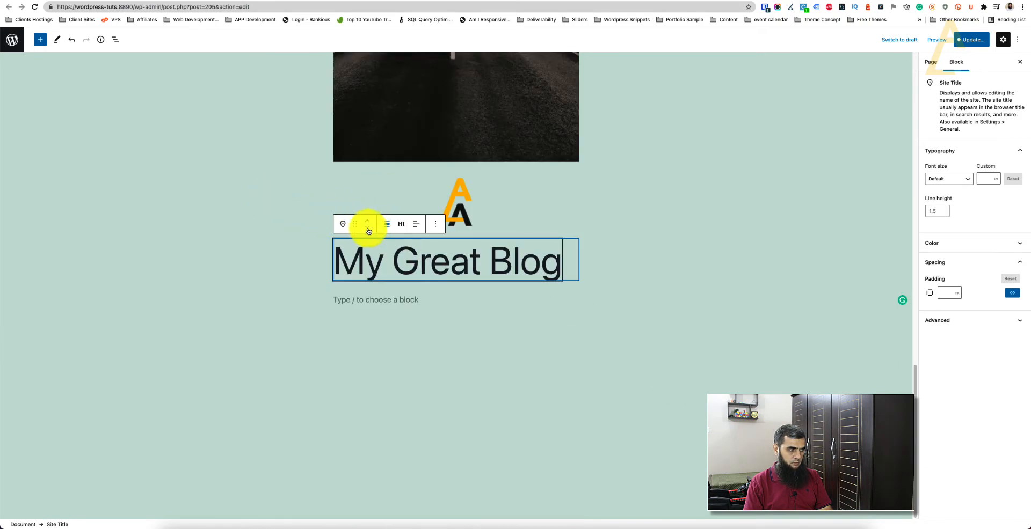
scroll(379, 85, up, 17)
scroll(352, 322, down, 17)
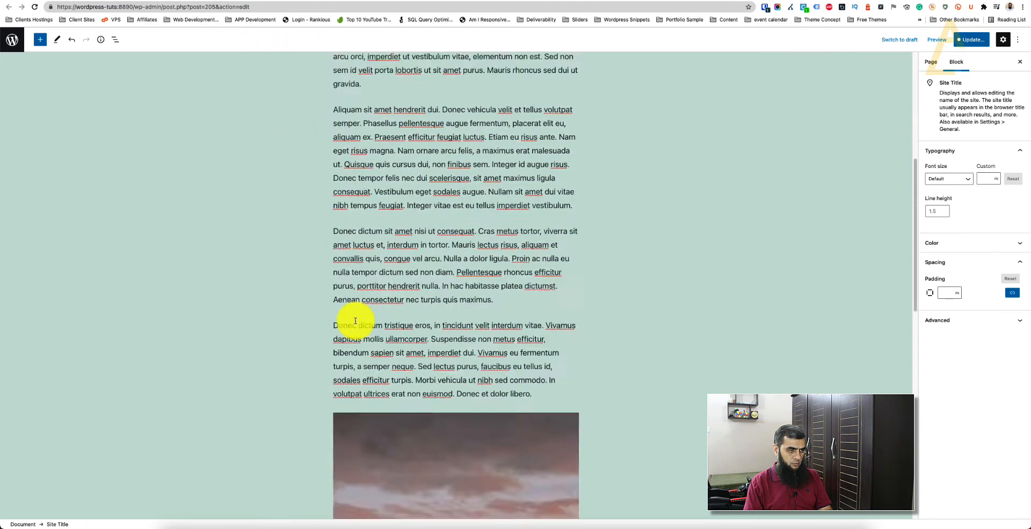
scroll(401, 412, up, 5)
scroll(401, 412, down, 5)
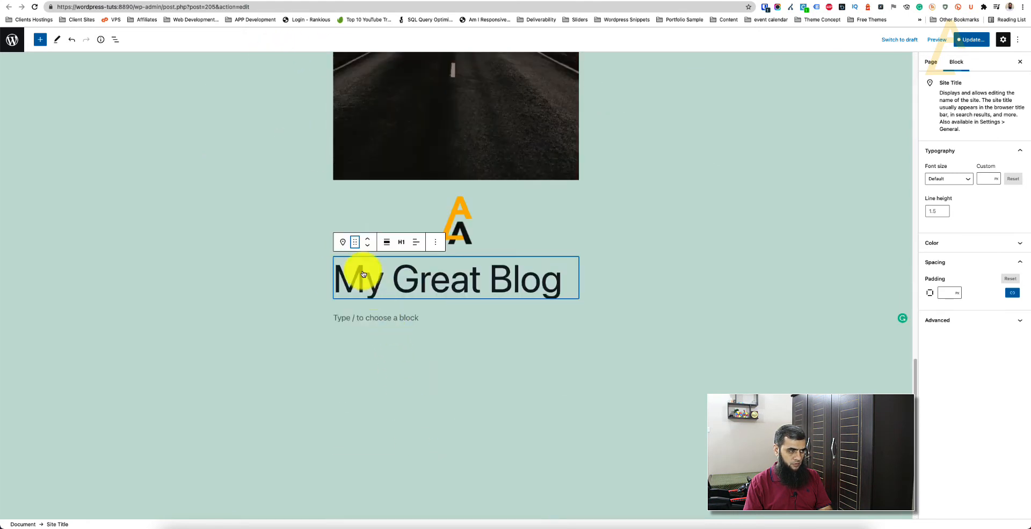
click(369, 240)
click(368, 240)
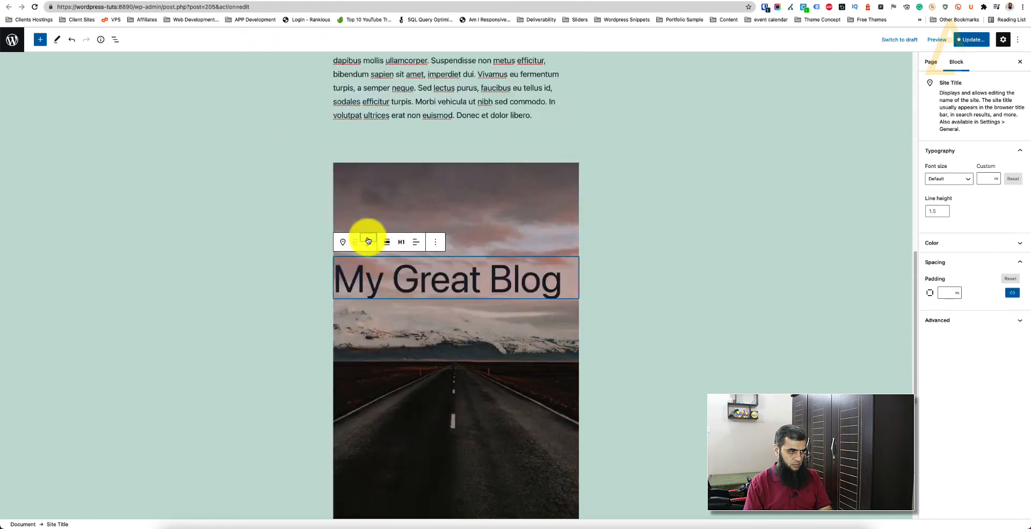
click(369, 240)
click(368, 240)
click(368, 240)
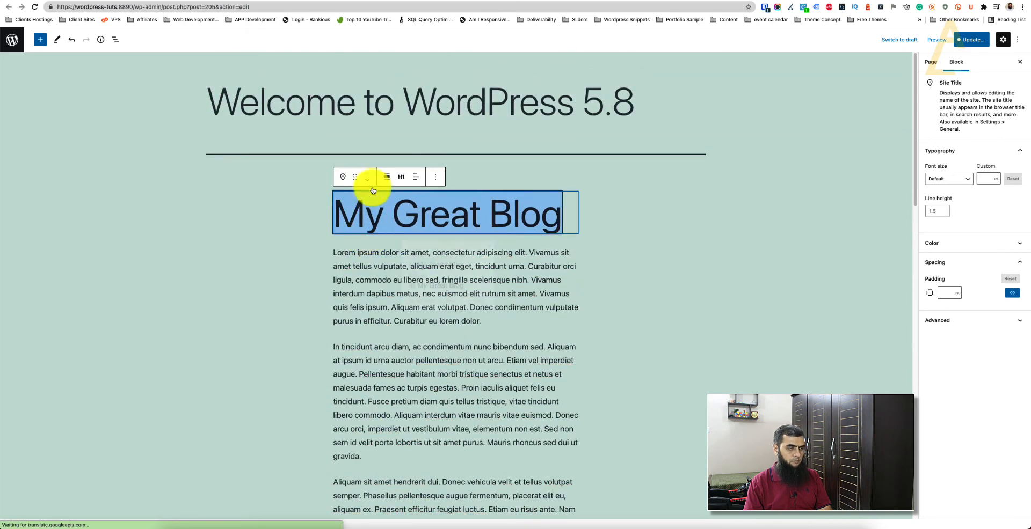
Step: Deselect the site title and set the page's template to Default template
click(642, 263)
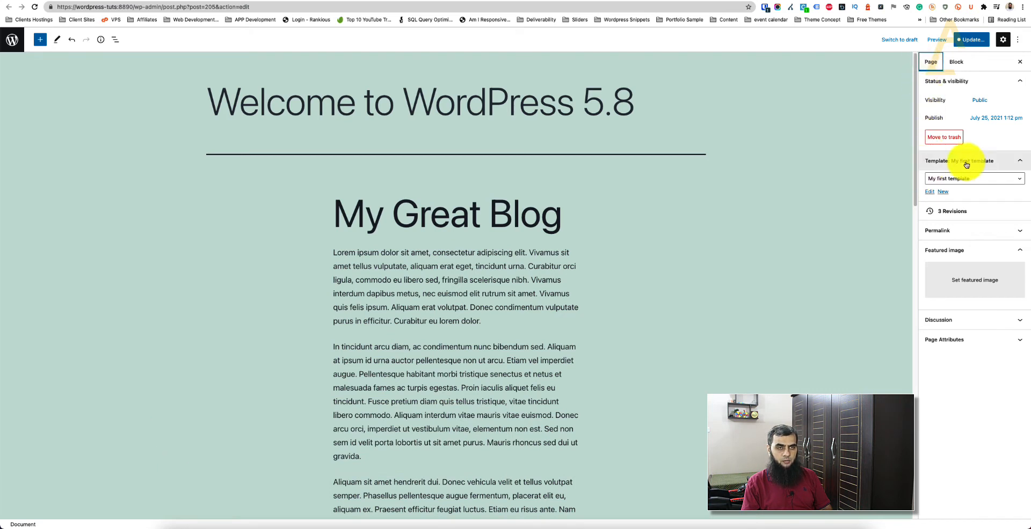
click(971, 183)
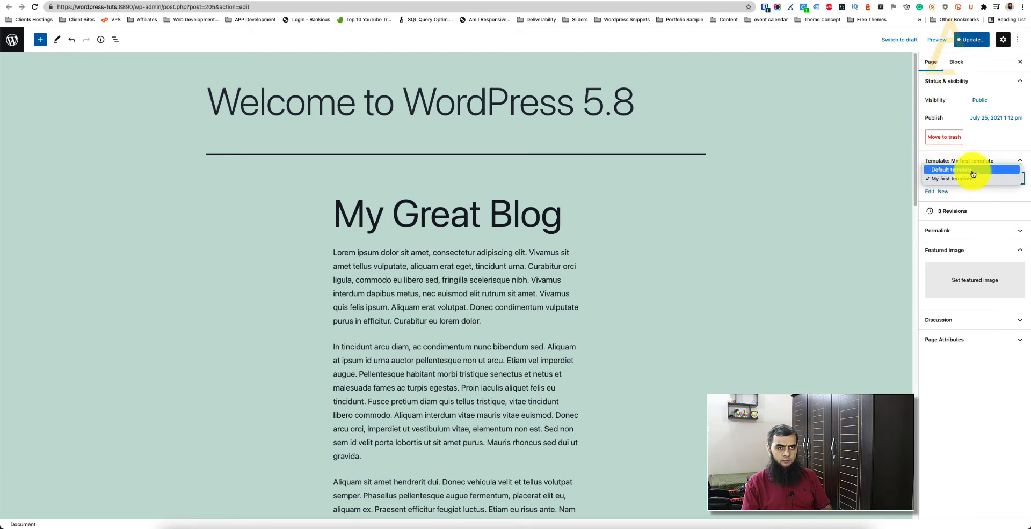
click(973, 173)
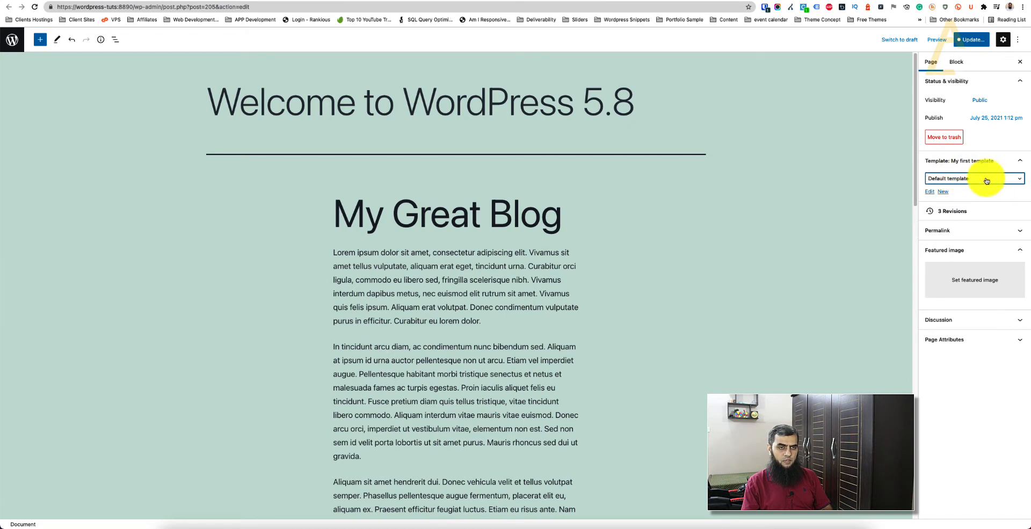
Step: Create a new custom page template named Post Template
click(938, 191)
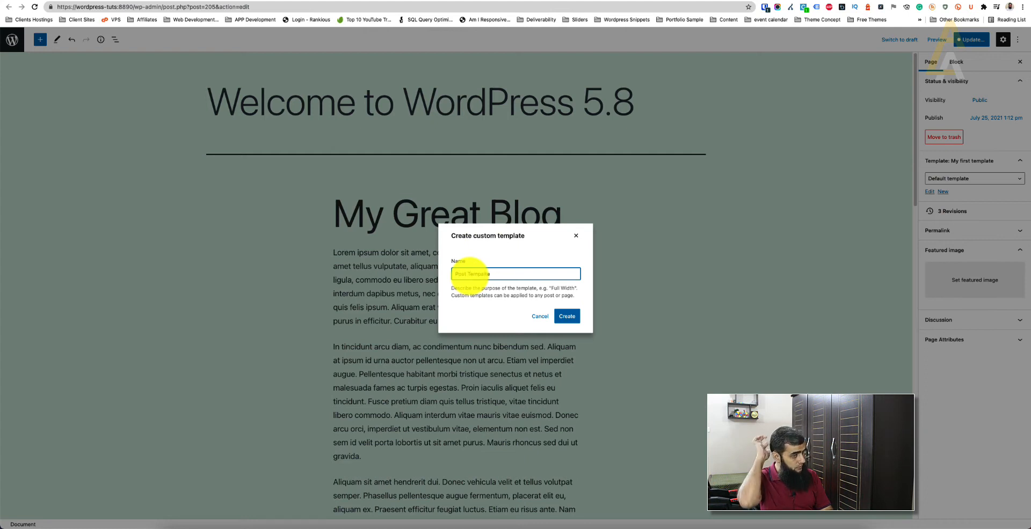
text(Post Template)
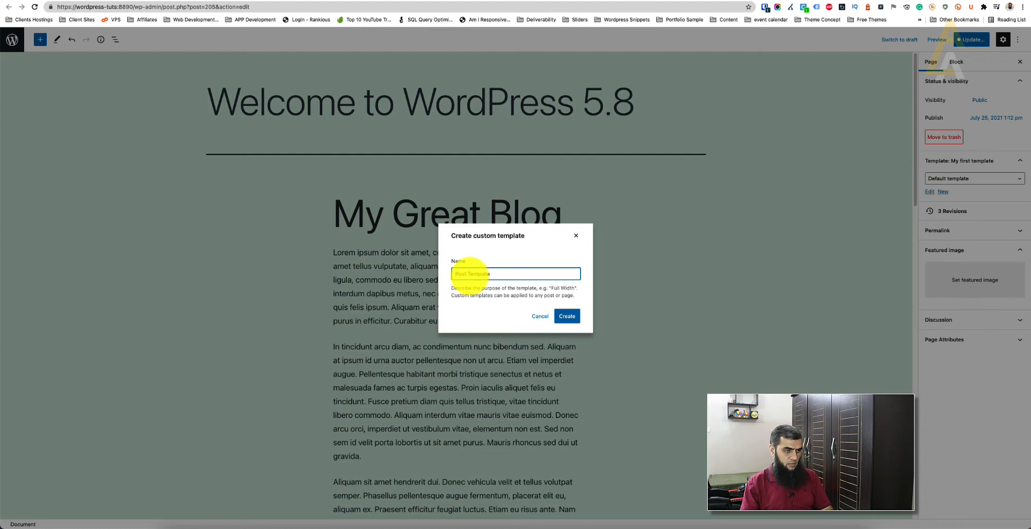
click(572, 317)
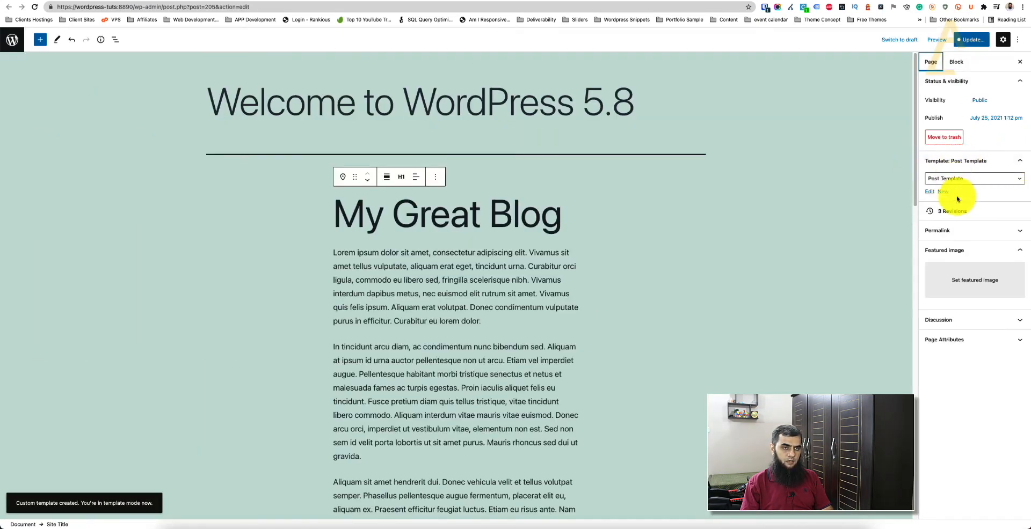
Step: Switch to the code editor, highlight the add_theme_support( 'block-templates' ) line in functions.php, and return to the WordPress page editor
mouse_move(296, 526)
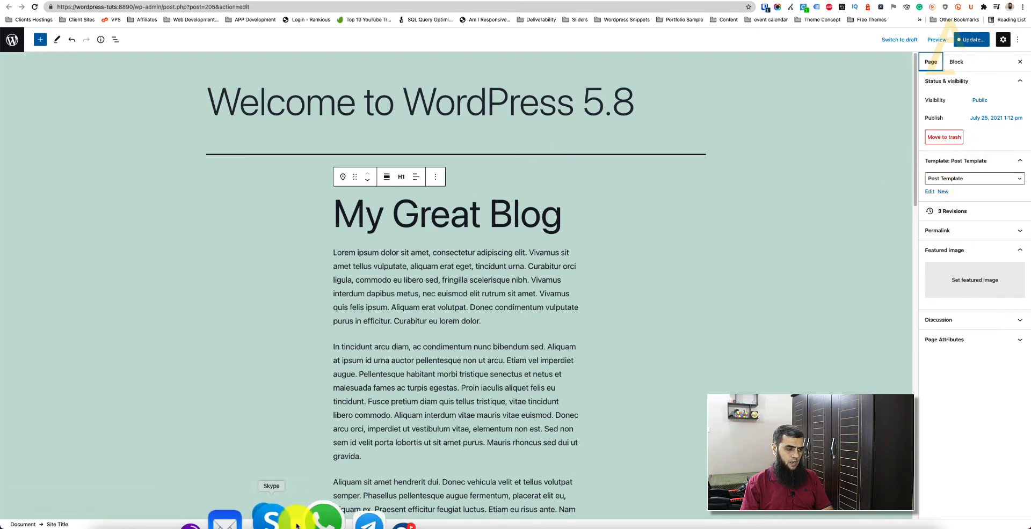
click(371, 522)
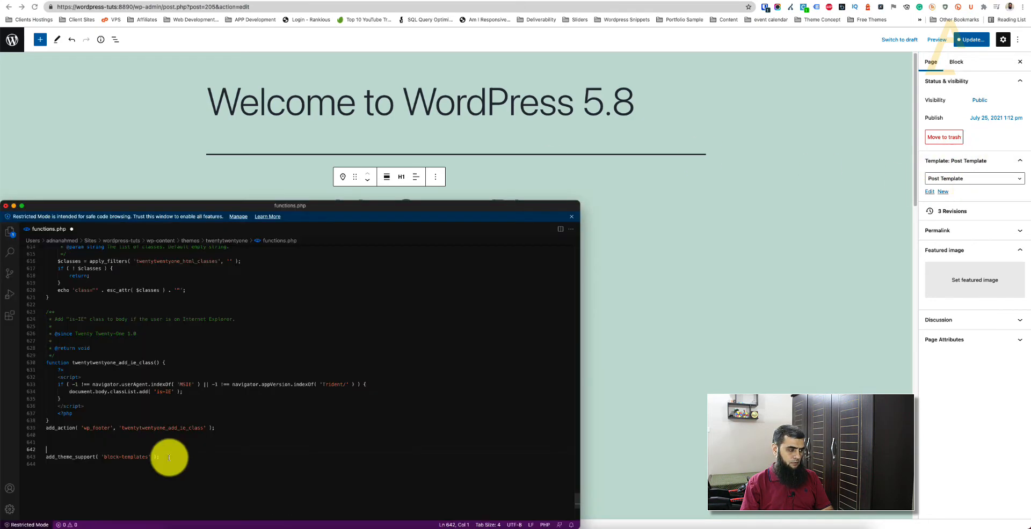
drag(46, 457, 160, 457)
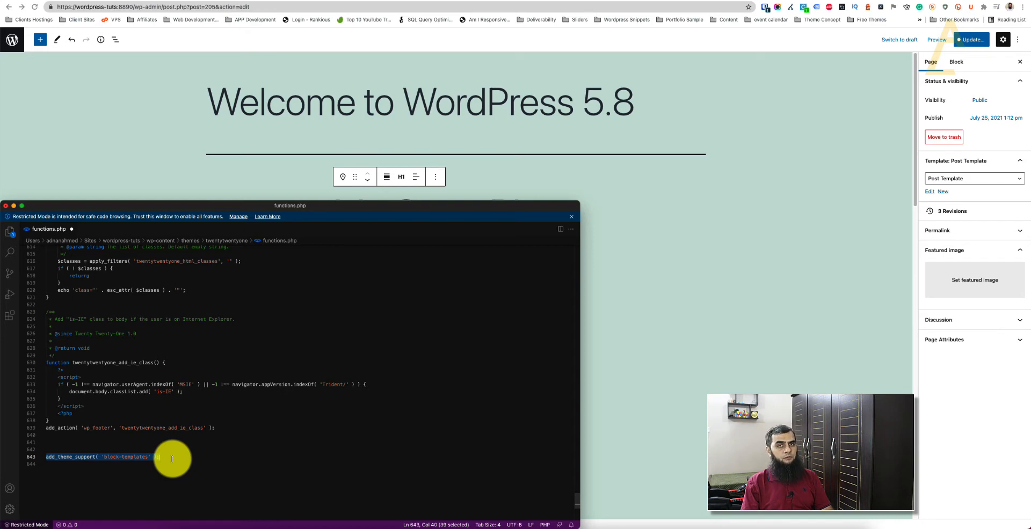
click(703, 317)
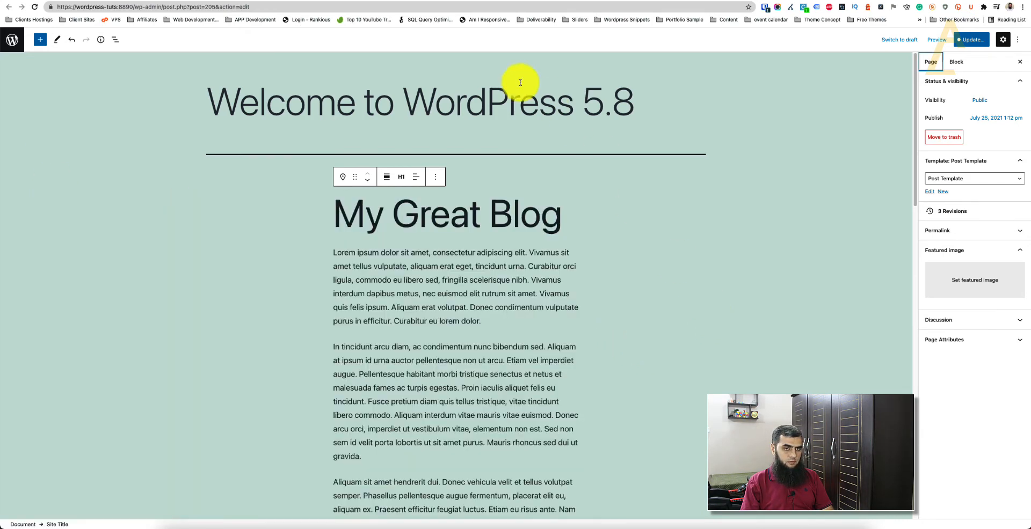
Step: Open the Post Template in the template editor and look over its layout
click(931, 195)
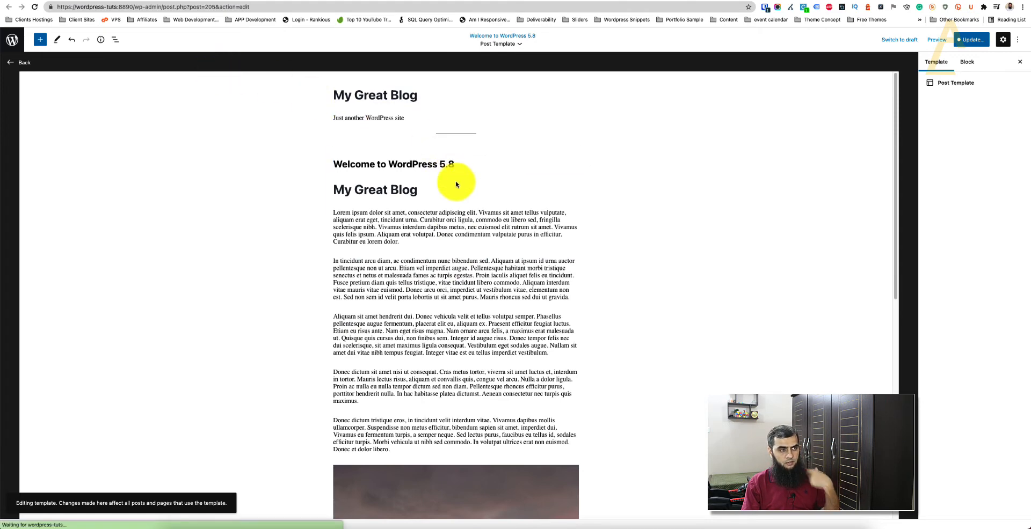
scroll(594, 194, down, 5)
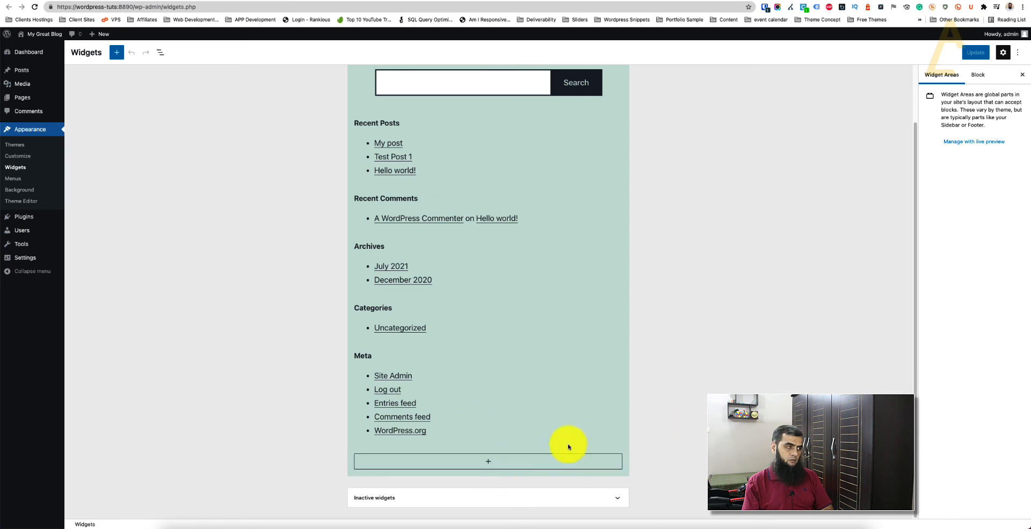
Step: Add a Twitter embed block below the Meta widget in the footer widget area and place the cursor in its URL field
click(492, 469)
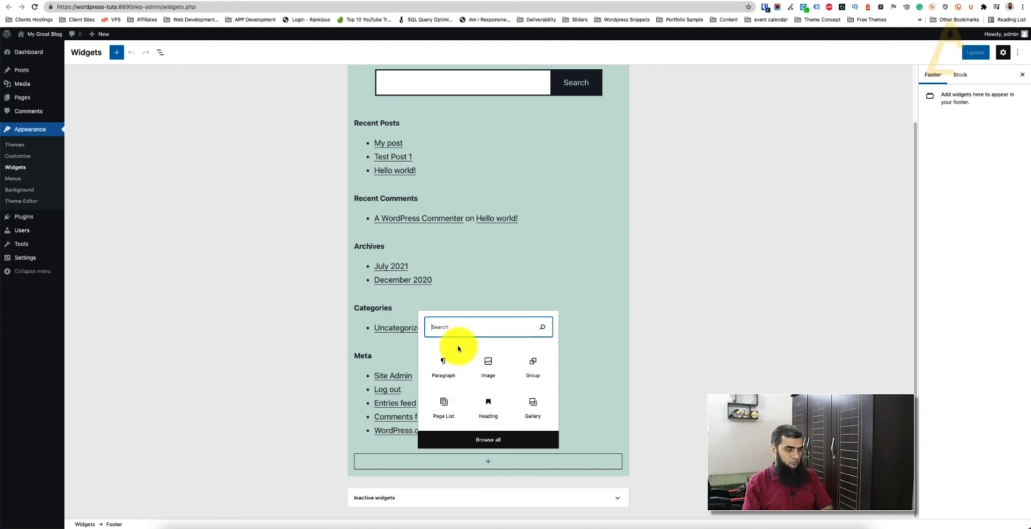
click(489, 440)
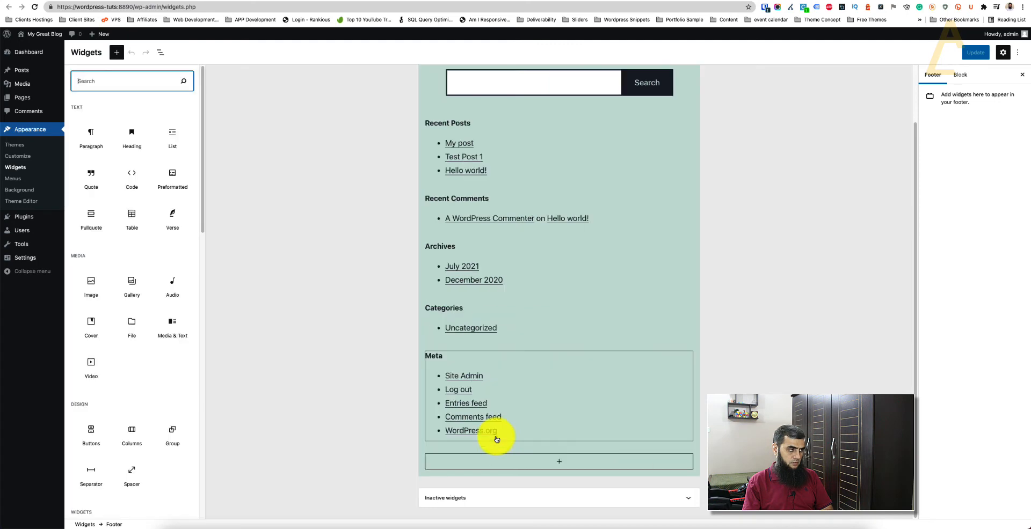
drag(201, 187, 195, 402)
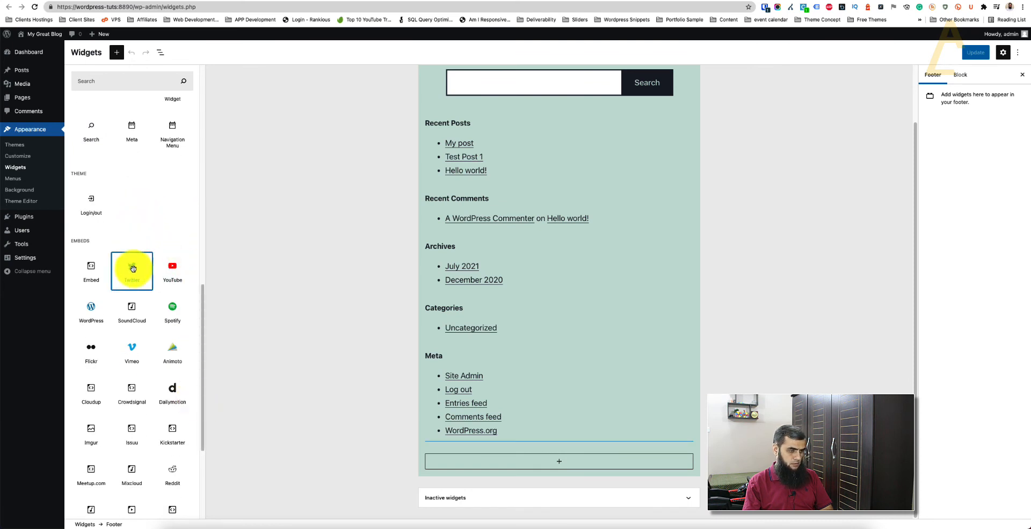
drag(131, 267, 543, 463)
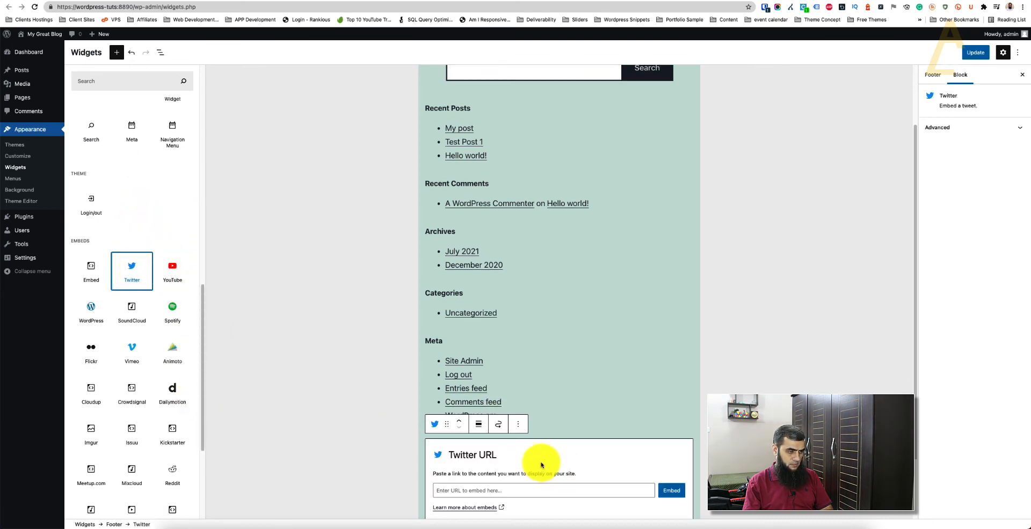
click(442, 453)
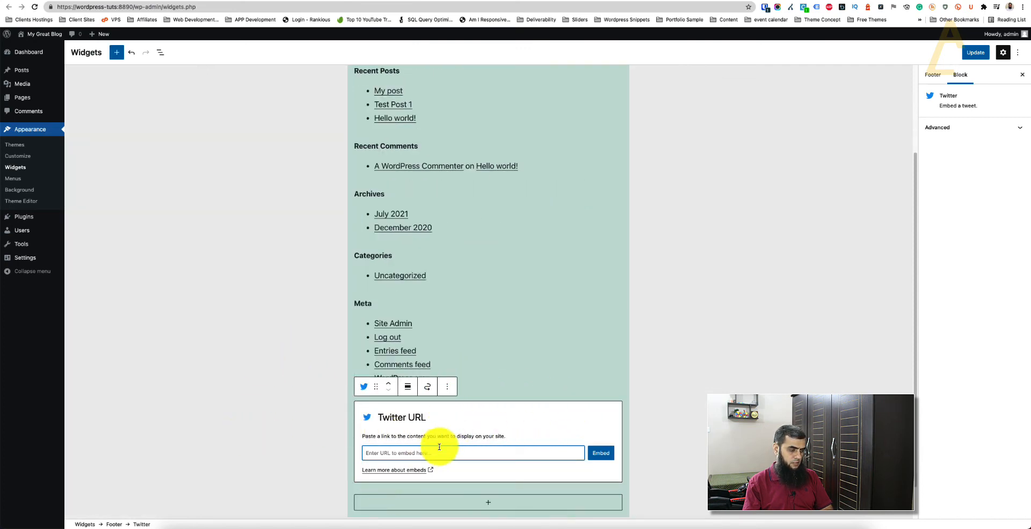
Step: Browse the widget, theme and embed blocks available in the full block library
click(117, 52)
scroll(134, 339, down, 8)
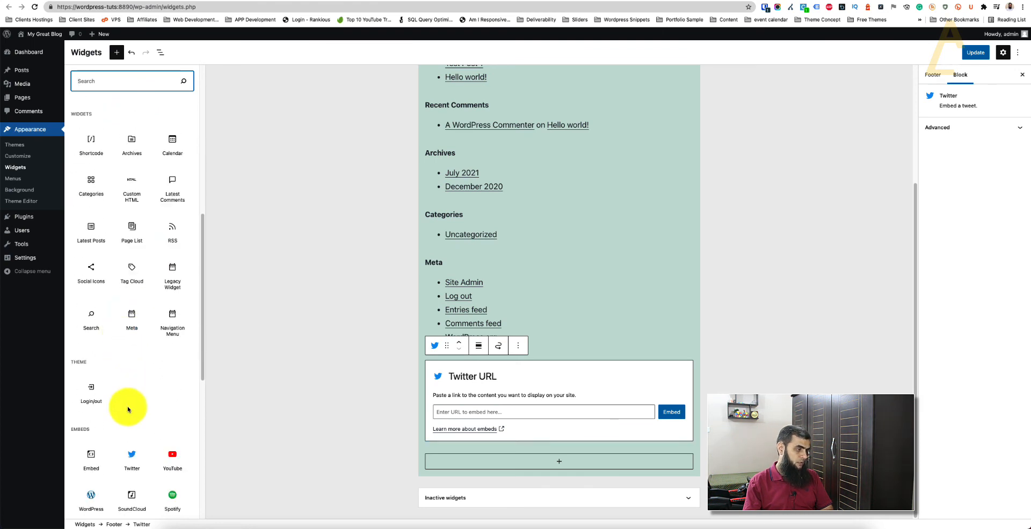
scroll(128, 407, down, 7)
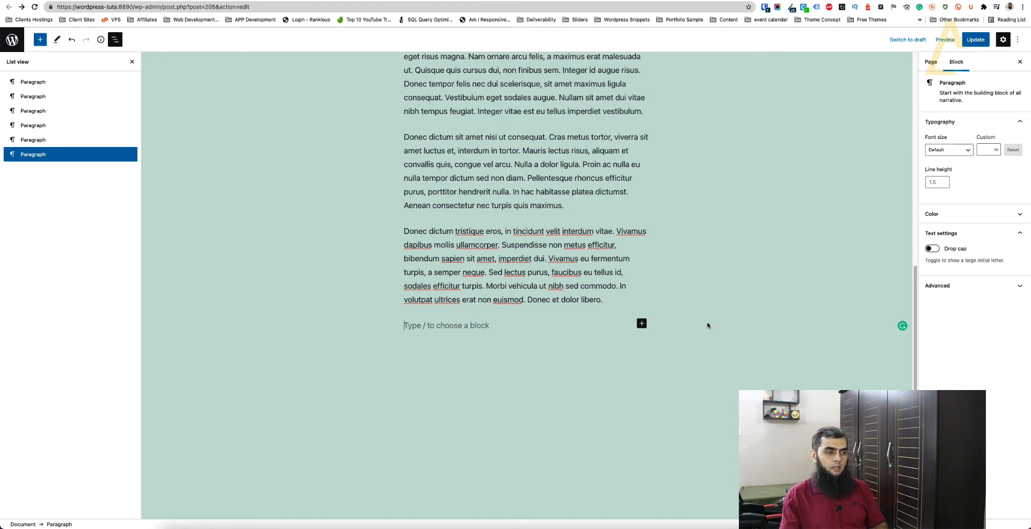
Step: Insert a Query Loop block in the empty paragraph below the last text of the page and look over its suggested pattern
text(/)
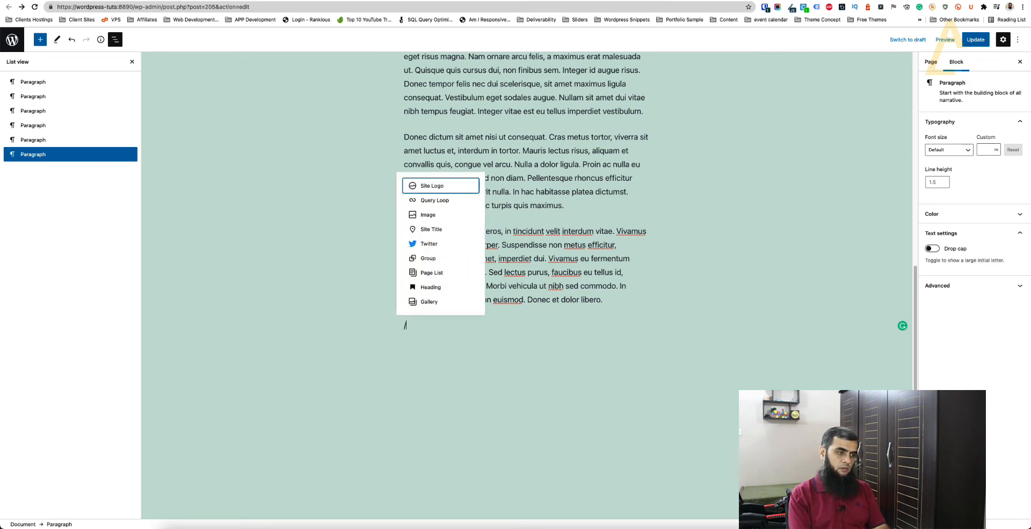
text(quer)
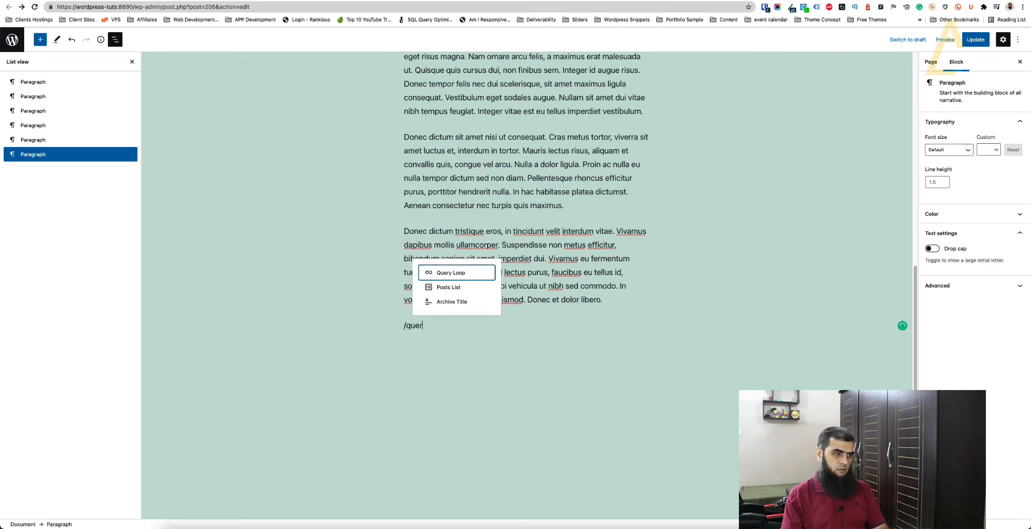
click(441, 275)
scroll(622, 381, down, 3)
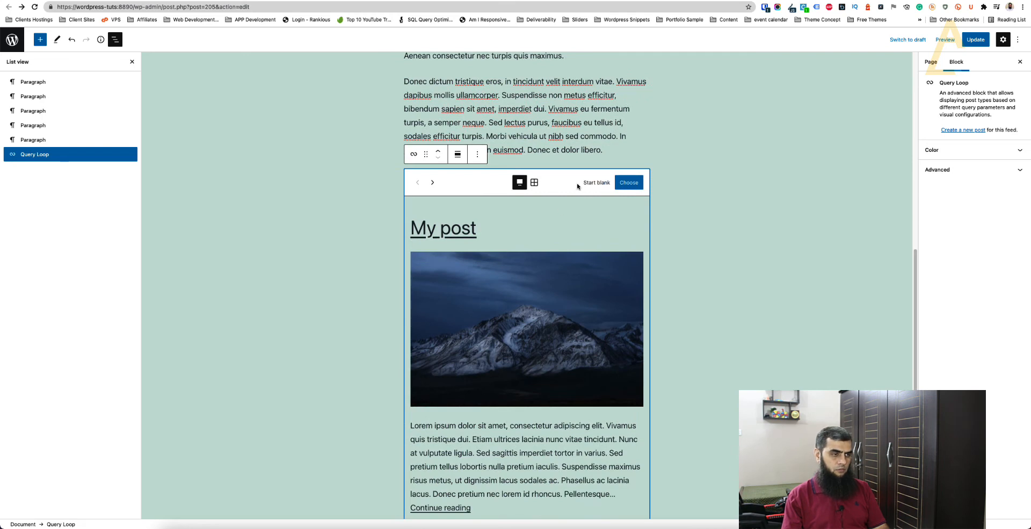
scroll(481, 345, down, 5)
scroll(481, 345, up, 5)
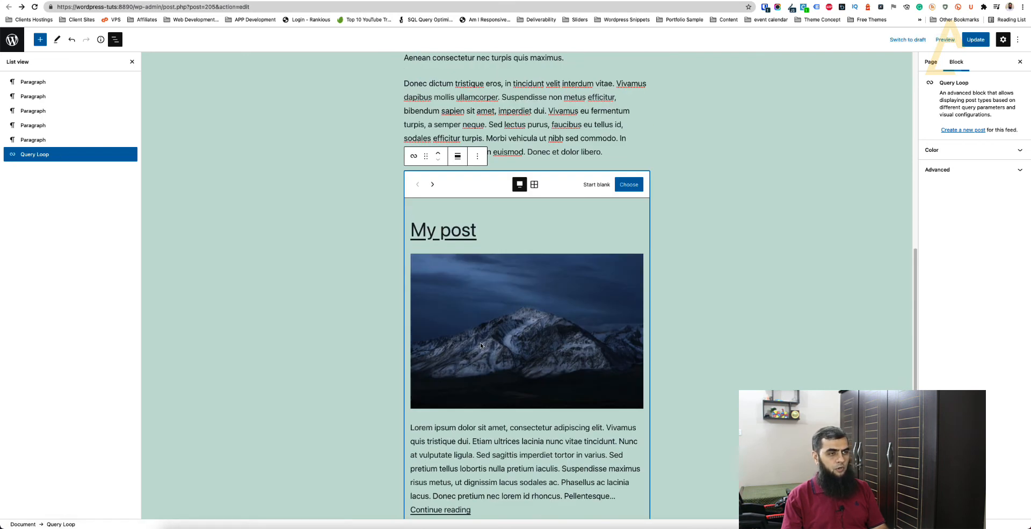
Step: Start the Query Loop blank with the Image, Date, & Title variation
click(598, 185)
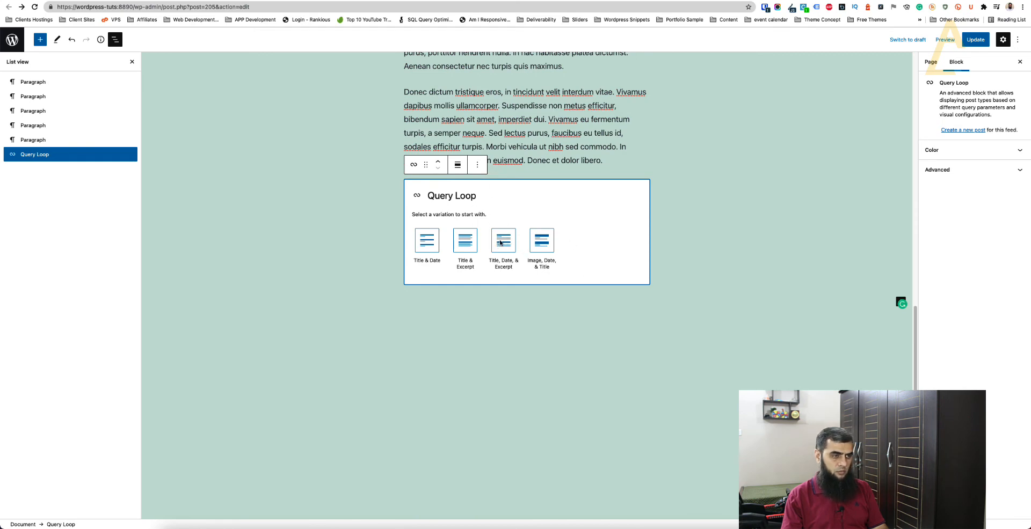
click(545, 241)
scroll(672, 337, down, 8)
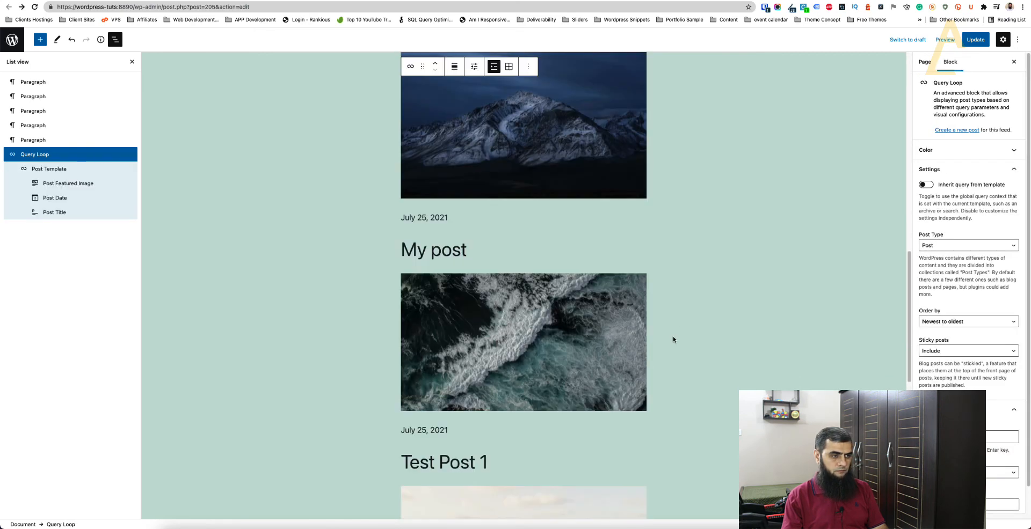
Step: Try the Query Loop posts in grid view, return them to list view, and undo the last change
click(506, 129)
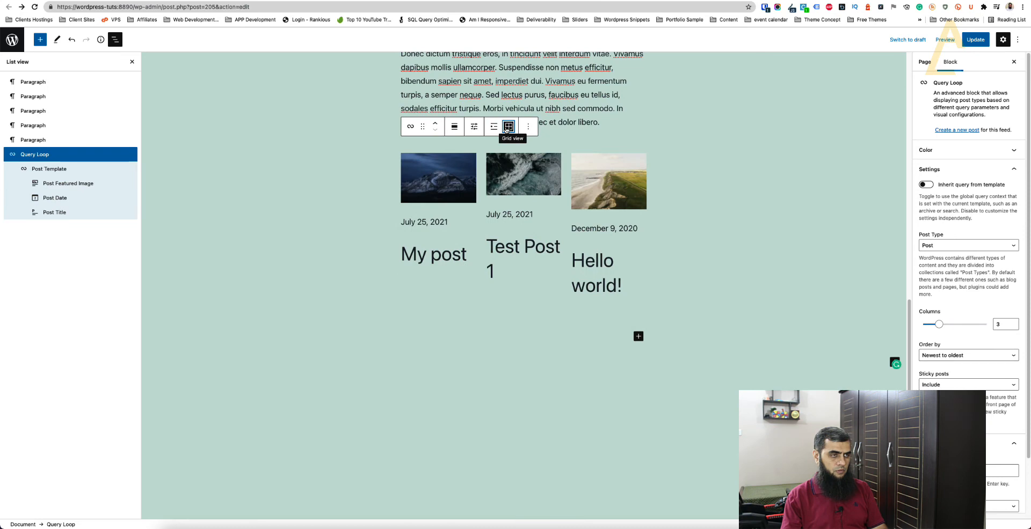
click(494, 126)
scroll(582, 322, down, 4)
scroll(582, 332, down, 5)
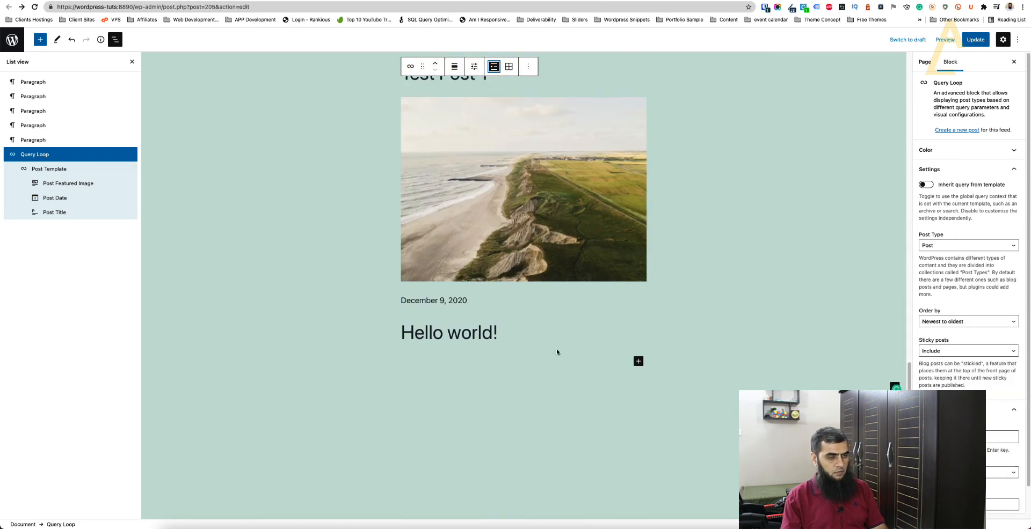
scroll(557, 352, up, 10)
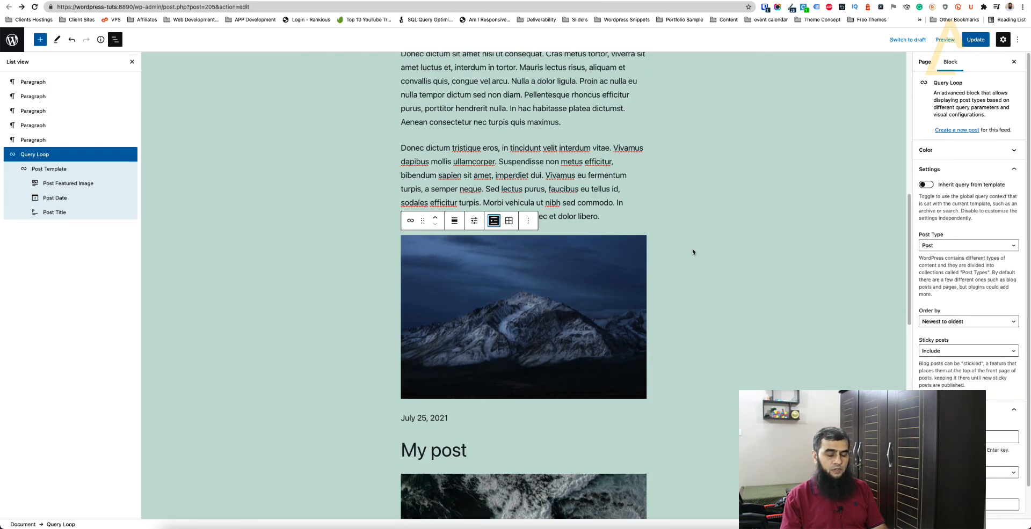
key(super+z)
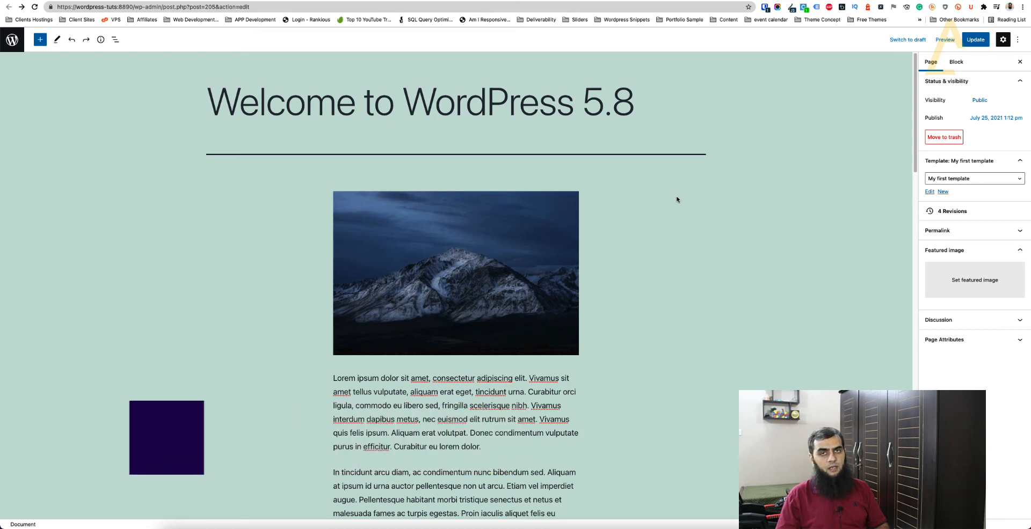
Step: Open the duotone filter options of the mountain image and apply the grayscale preset followed by the blue and red one
click(677, 199)
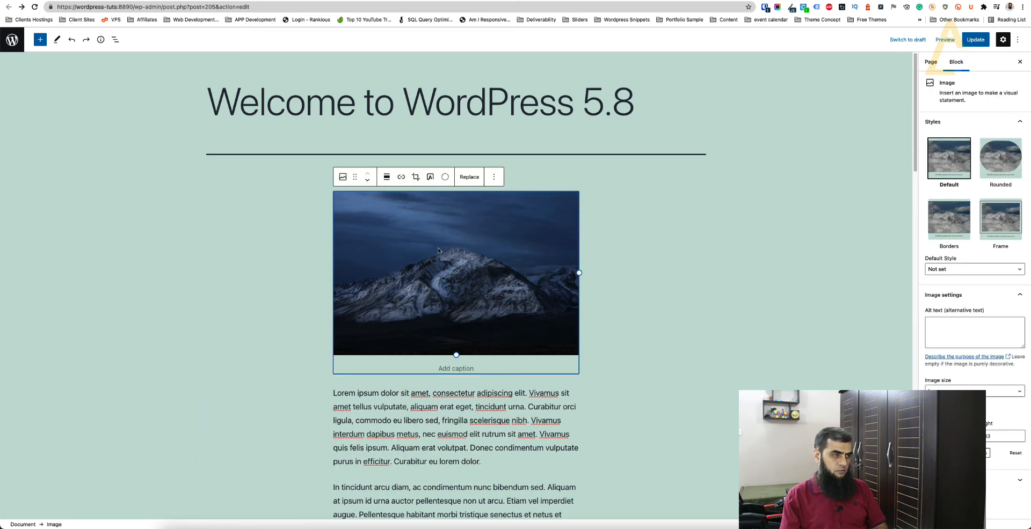
click(447, 177)
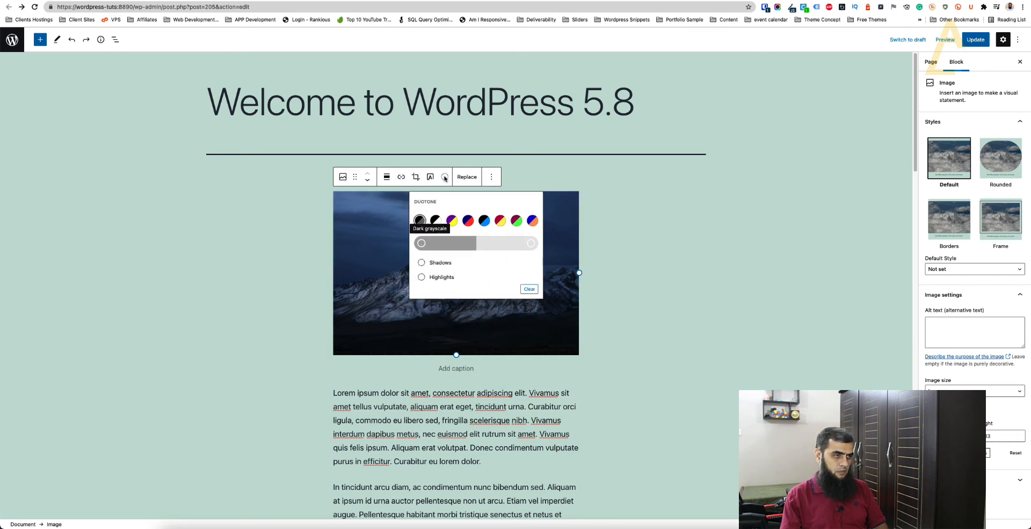
click(436, 220)
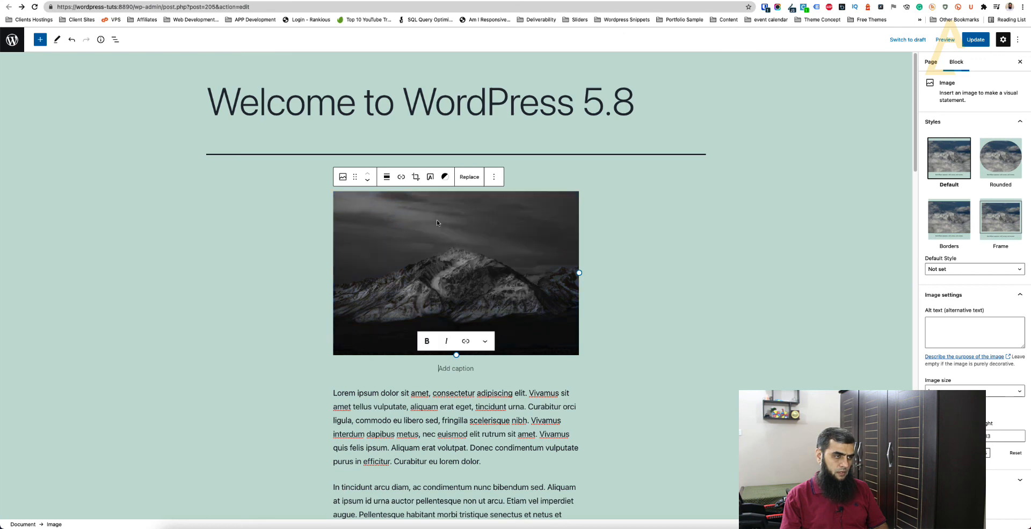
click(468, 220)
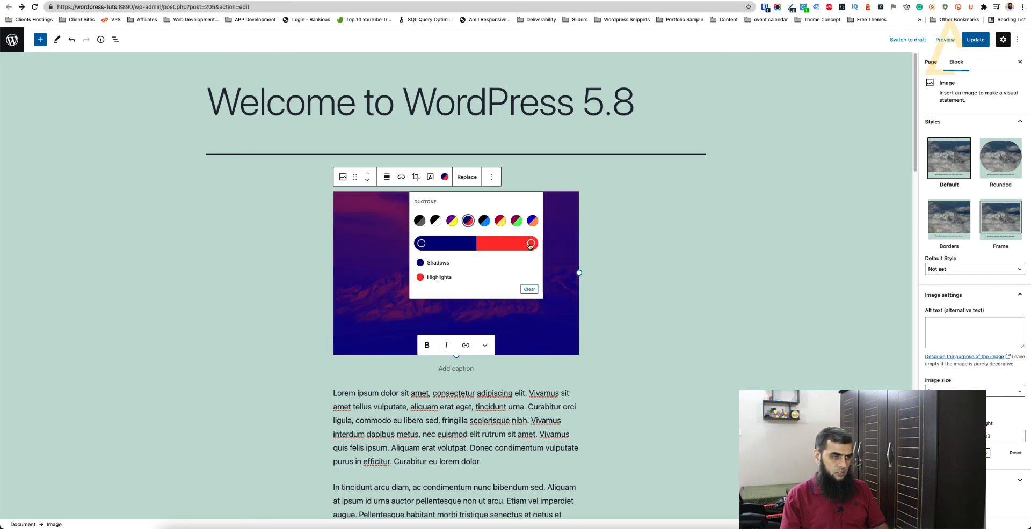
Step: Set the mountain image's duotone shadows to dark gray and its highlights to green from the color palette
click(439, 263)
click(456, 280)
click(446, 328)
click(472, 345)
Step: Try the blue-orange, purple-green, magenta-yellow, black-blue and blue-red duotone presets on the mountain image
click(530, 223)
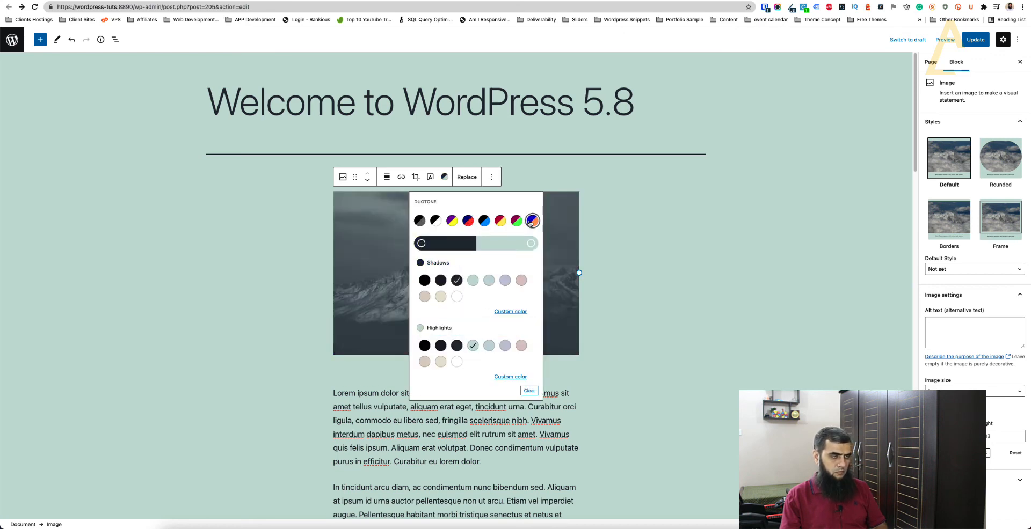
click(510, 221)
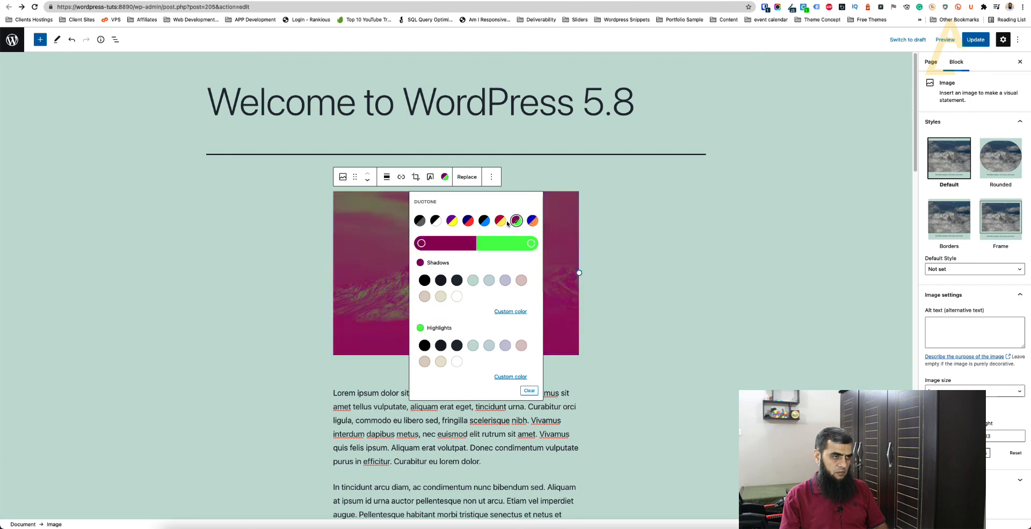
click(500, 220)
click(483, 220)
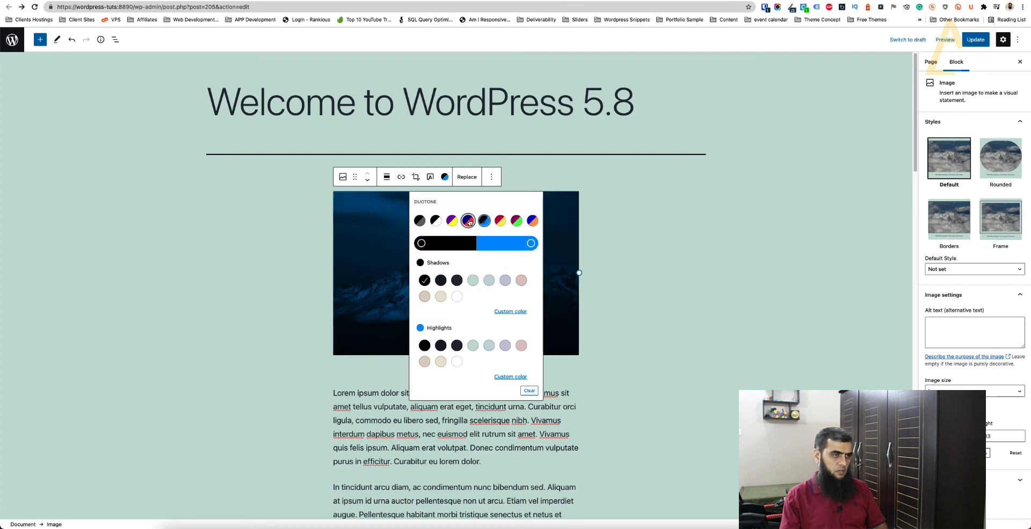
click(468, 221)
Step: Apply the Dark grayscale duotone preset to the mountain image and deselect the image
click(435, 220)
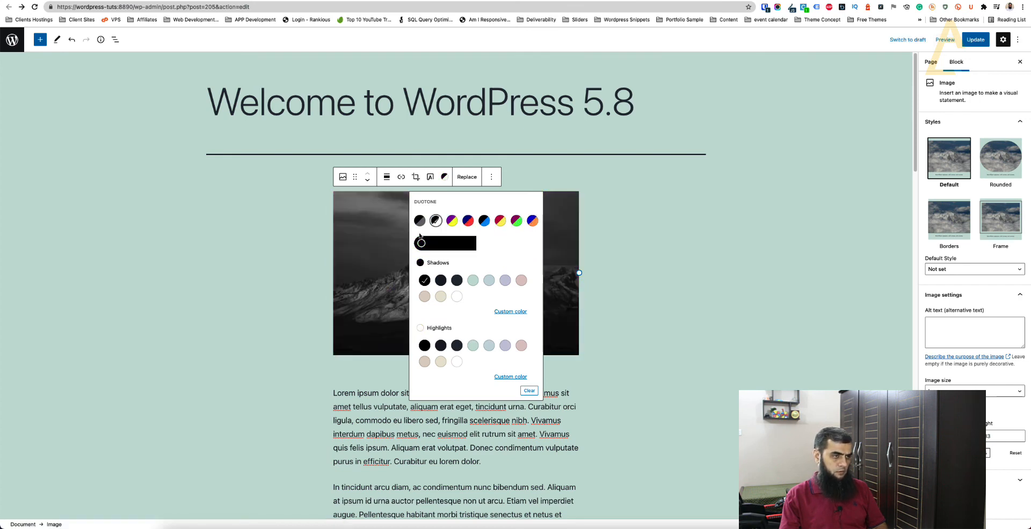
click(420, 221)
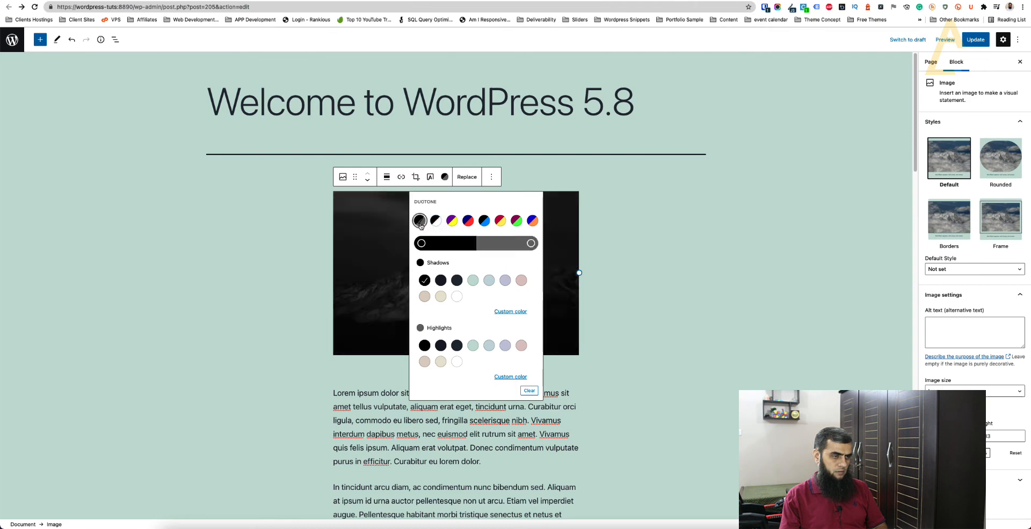
click(604, 327)
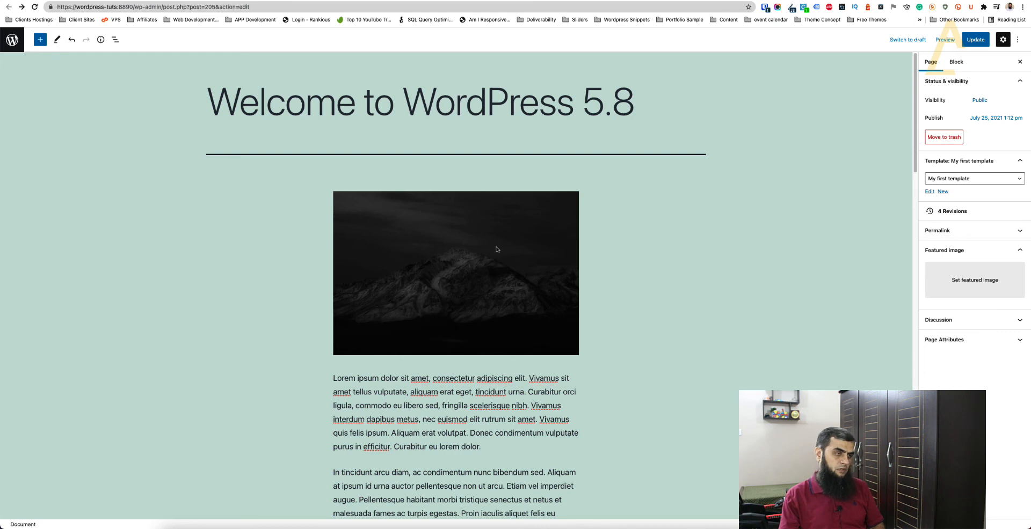